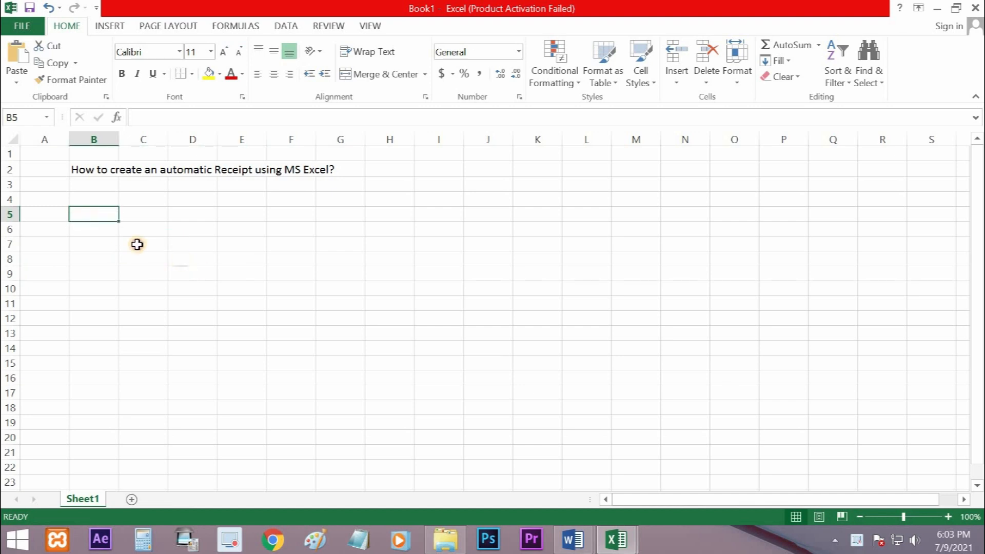
Merge and center cells B5:F5 and enter the heading COMPANY NAME
{"action": "left_click_drag", "start_coordinate": [96, 215], "coordinate": [304, 212]}
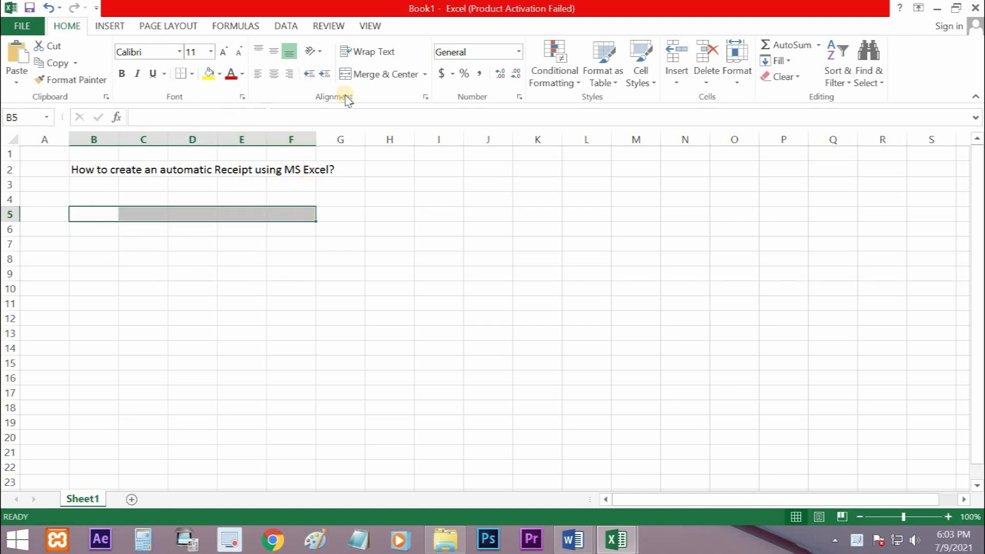
{"action": "left_click", "coordinate": [374, 76]}
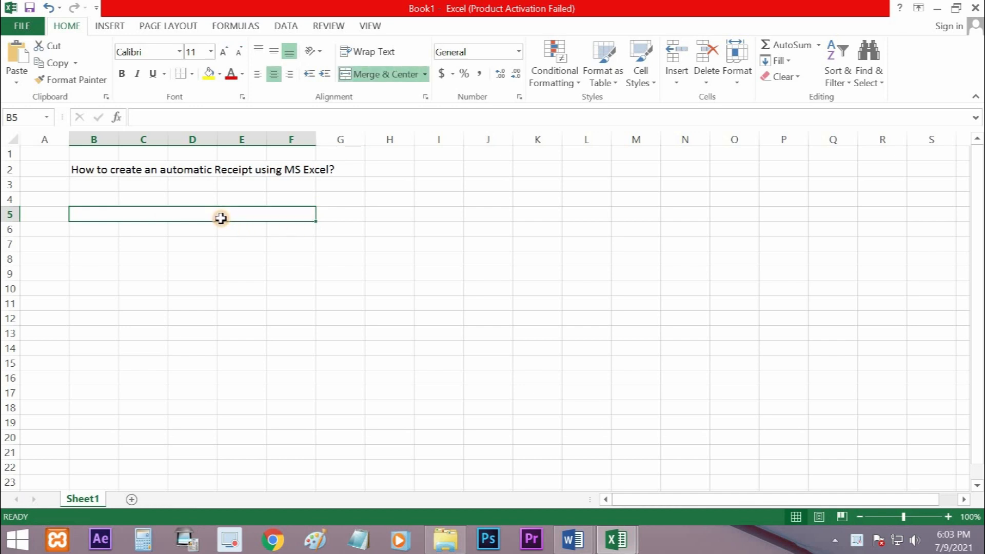
{"action": "type", "text": "C"}
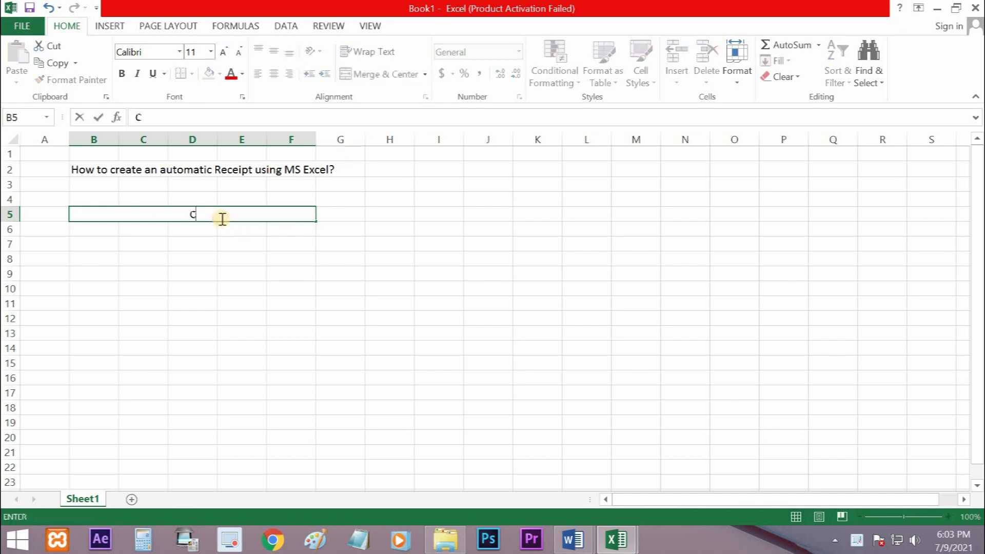
{"action": "type", "text": "OMPANY NAME"}
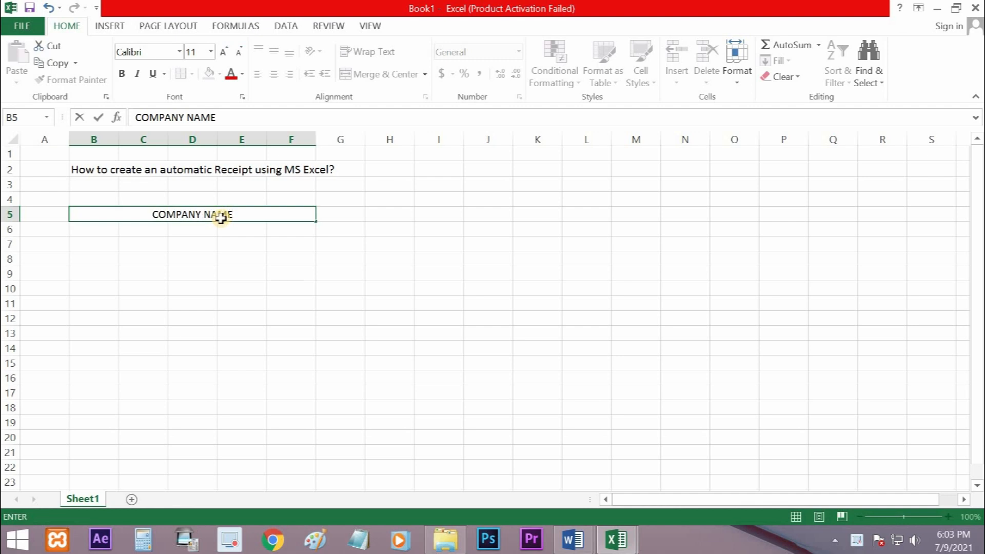
{"action": "key", "text": "Return"}
{"action": "key", "text": "Return"}
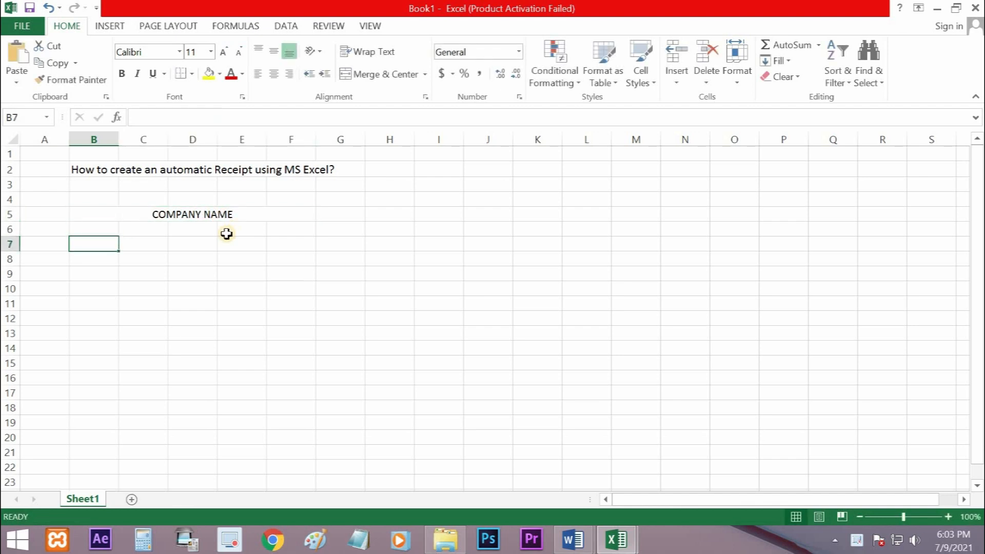
Enter the header ITEM CODE in B8 and widen column B to fit it
{"action": "left_click", "coordinate": [101, 260]}
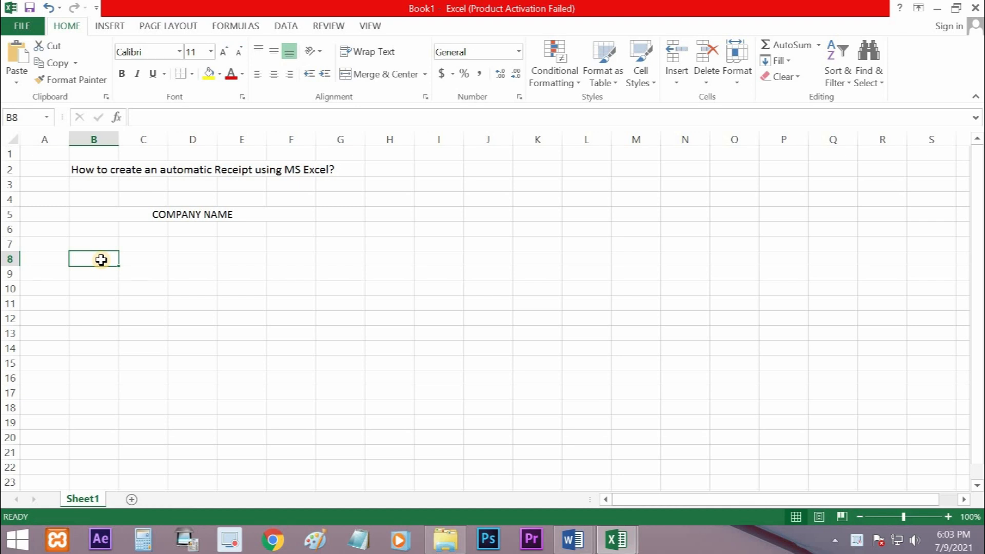
{"action": "type", "text": "I"}
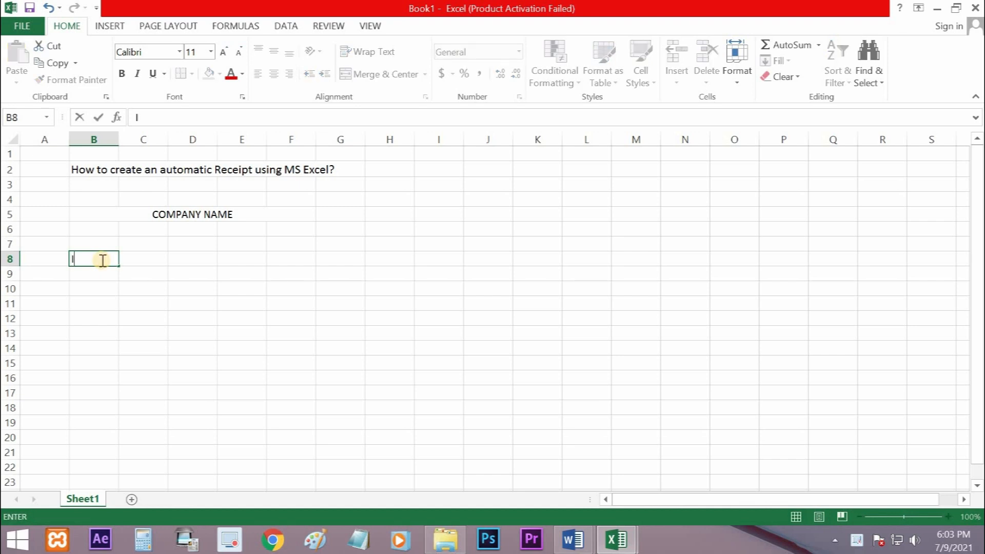
{"action": "type", "text": "TEM CODE"}
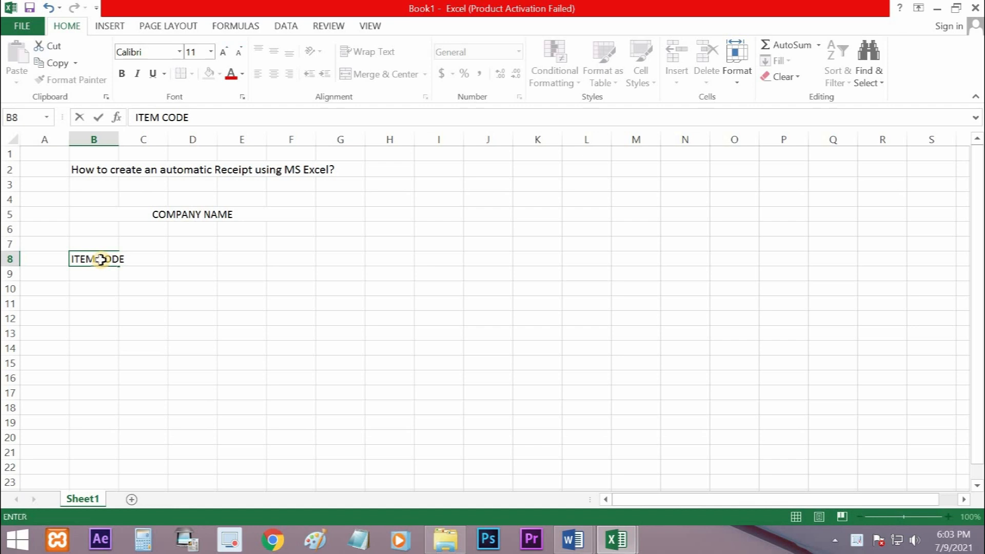
{"action": "key", "text": "Tab"}
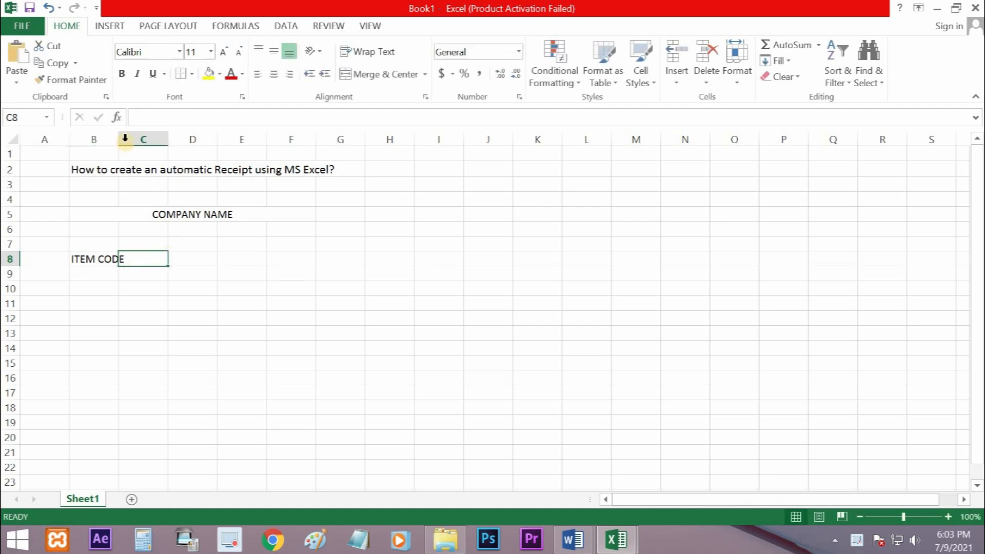
{"action": "left_click_drag", "start_coordinate": [125, 138], "coordinate": [136, 216]}
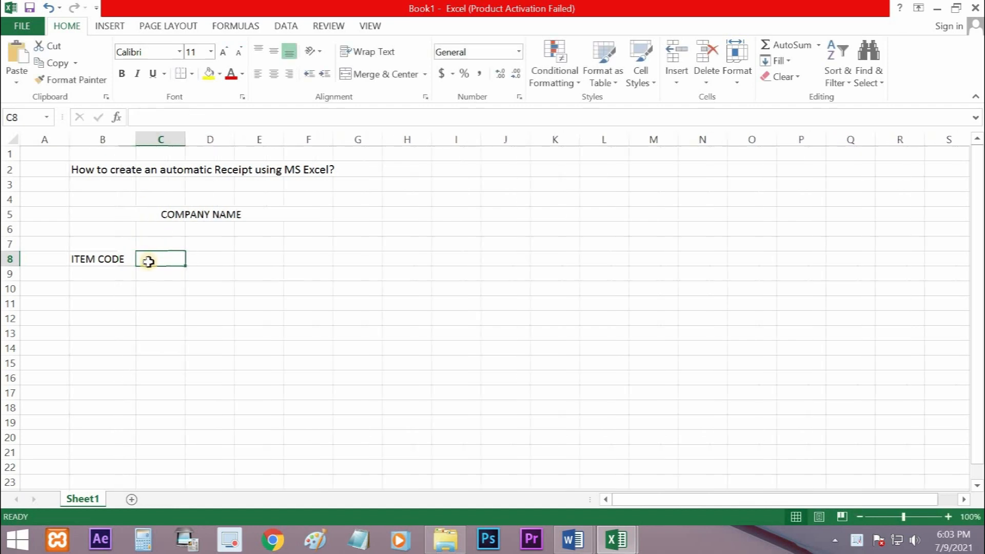
Enter the header ITEM NAME in C8 and widen column C to fit it
{"action": "type", "text": "IT"}
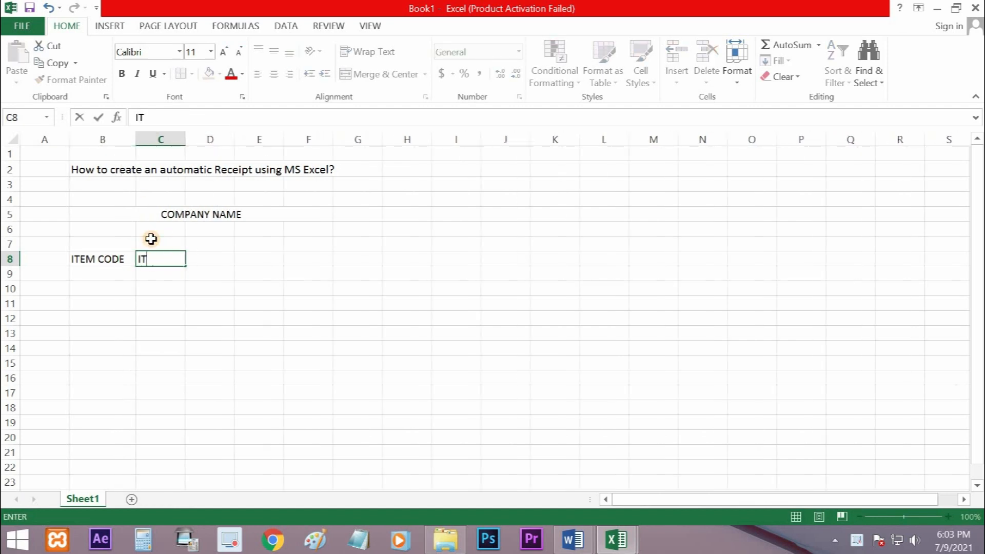
{"action": "type", "text": "EM NAME"}
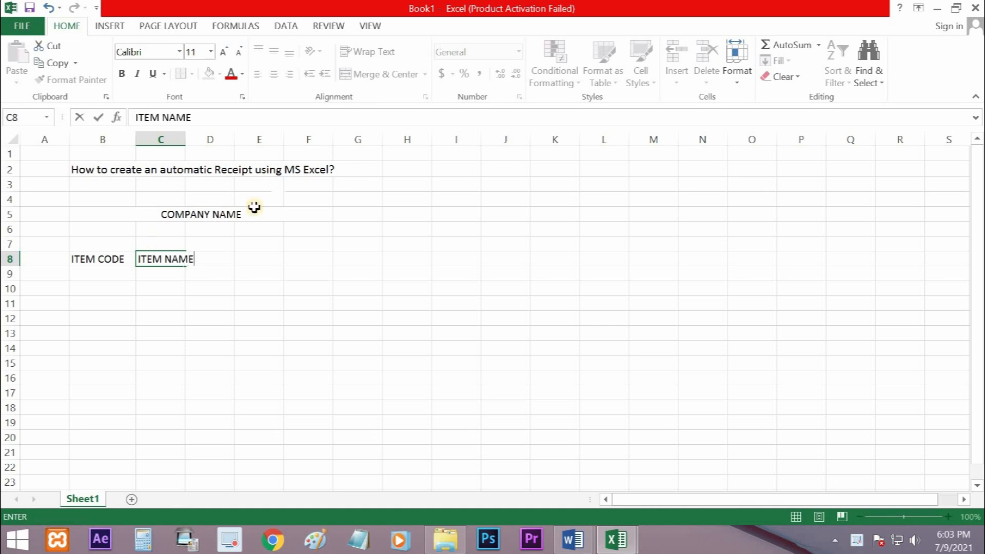
{"action": "left_click", "coordinate": [179, 139]}
{"action": "left_click_drag", "start_coordinate": [185, 139], "coordinate": [199, 139]}
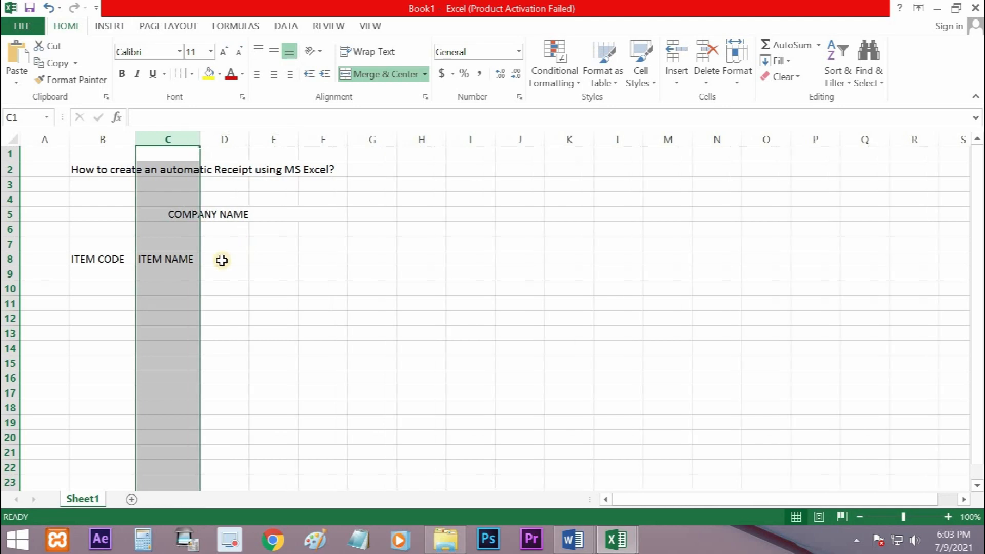
Enter the headers QTY, AMT and TOTAL in cells D8, E8 and F8
{"action": "left_click", "coordinate": [220, 258]}
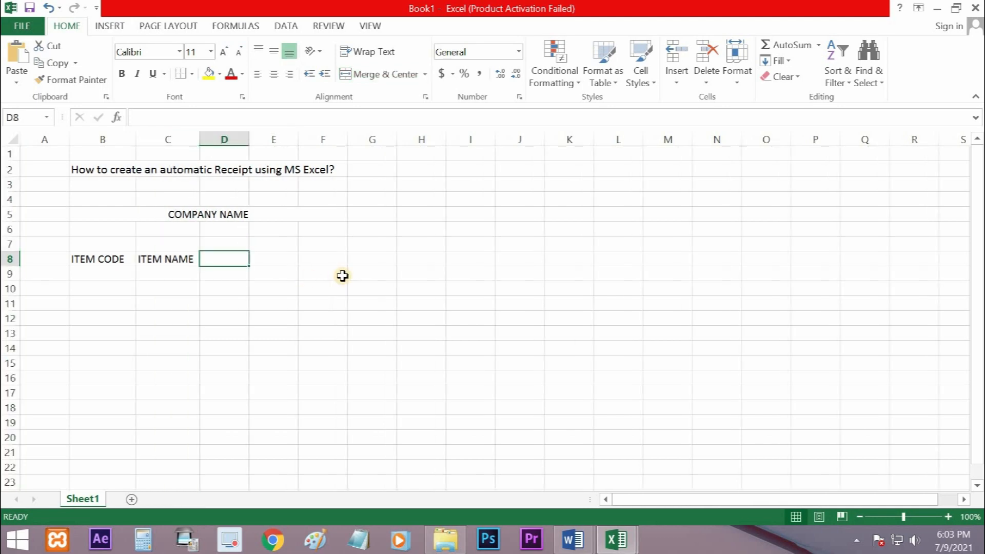
{"action": "type", "text": "A"}
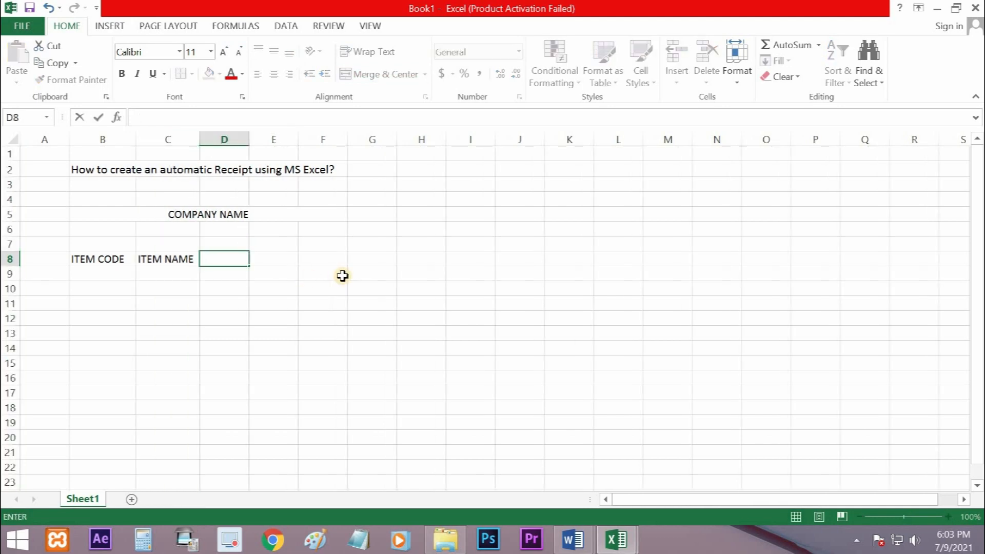
{"action": "type", "text": "QTY"}
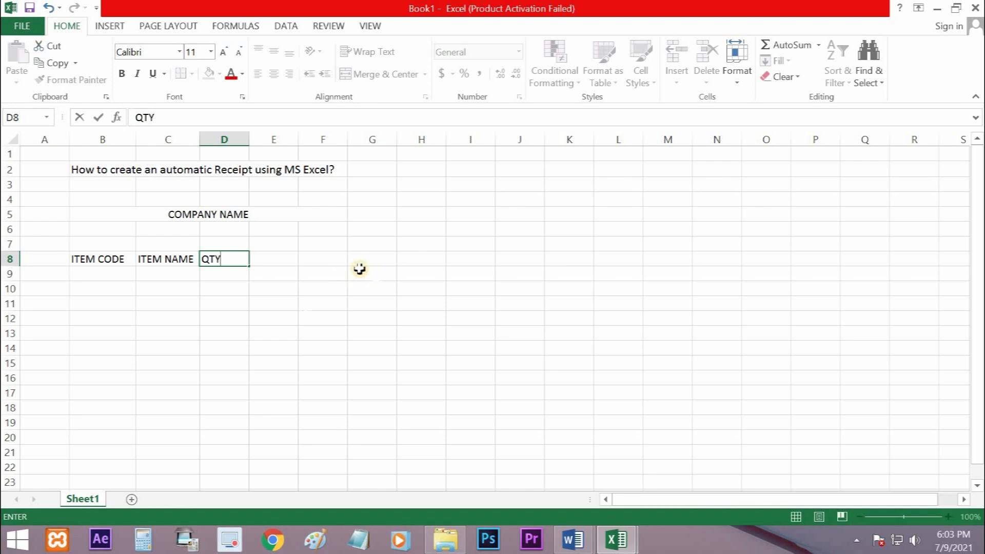
{"action": "left_click", "coordinate": [289, 307]}
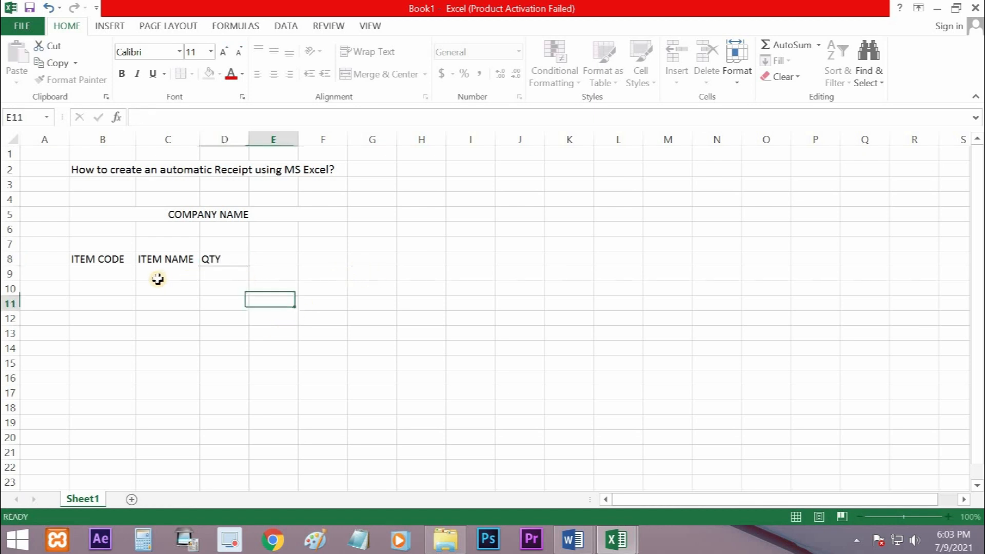
{"action": "left_click", "coordinate": [271, 258]}
{"action": "type", "text": "AMO"}
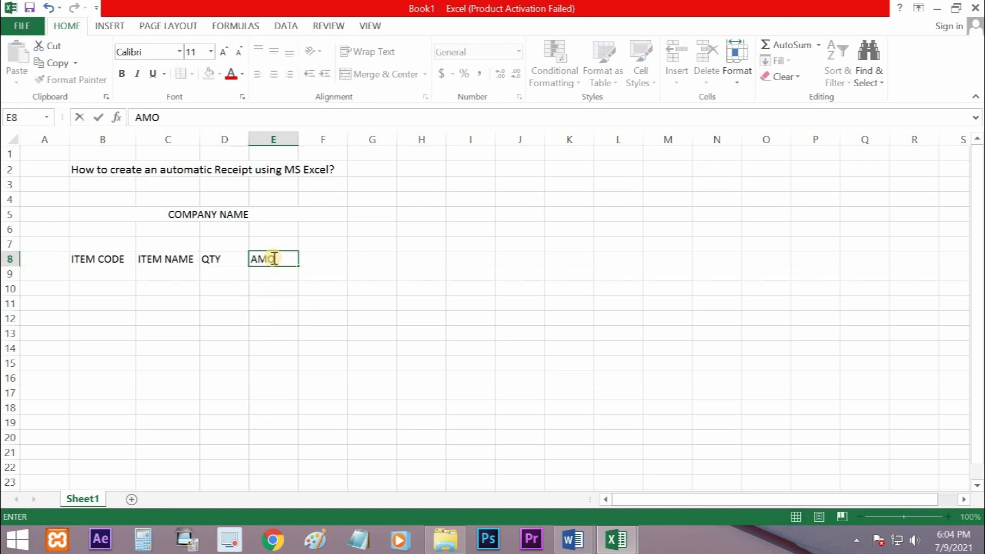
{"action": "left_click", "coordinate": [365, 334]}
{"action": "left_click", "coordinate": [332, 262]}
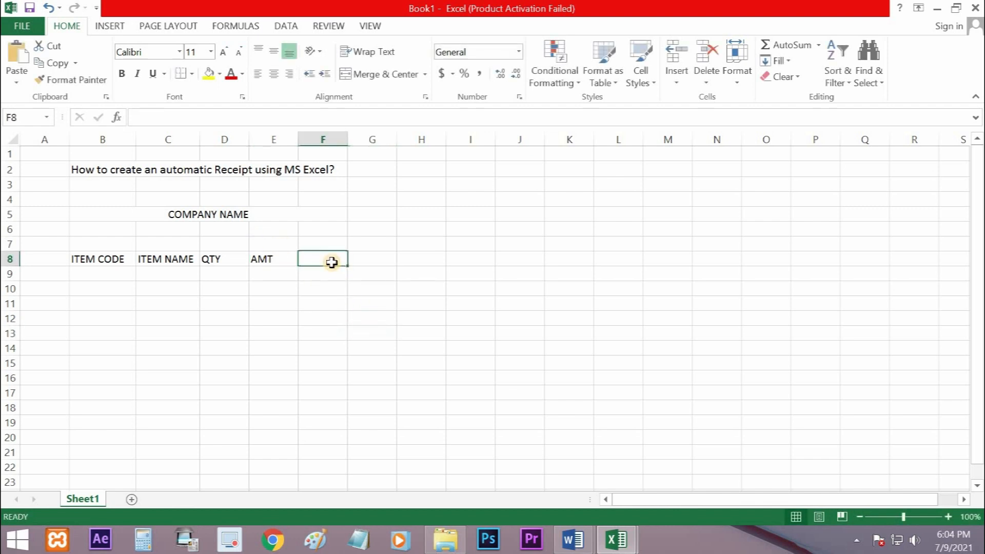
{"action": "type", "text": "TOTAL"}
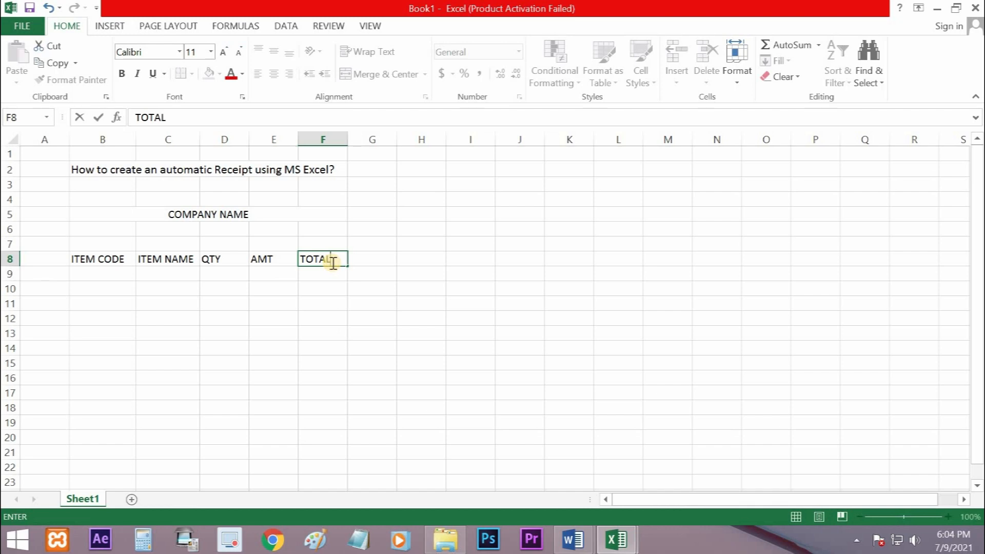
{"action": "key", "text": "Return"}
{"action": "left_click", "coordinate": [267, 331]}
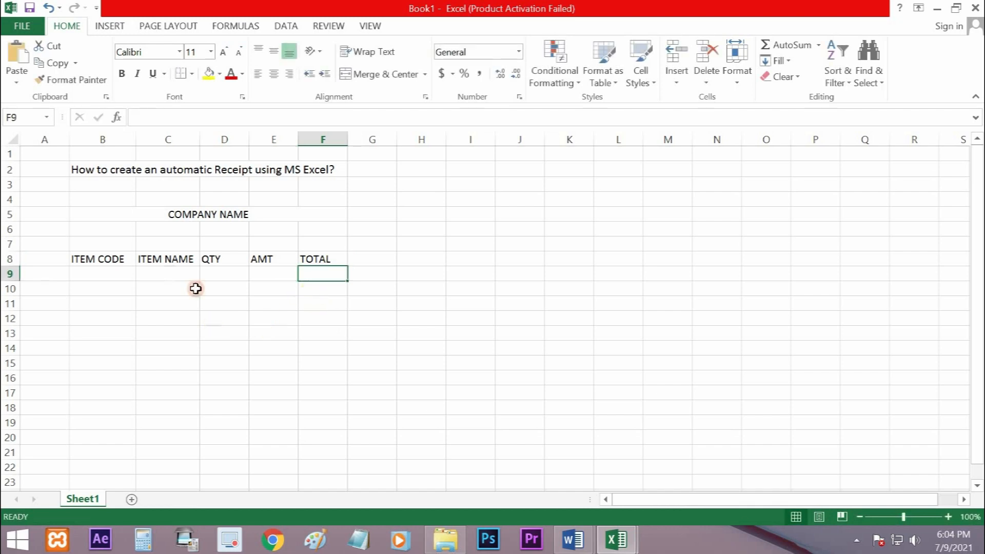
Center the header labels in cells B8:F8 horizontally
{"action": "left_click_drag", "start_coordinate": [85, 259], "coordinate": [323, 259]}
{"action": "left_click", "coordinate": [273, 73]}
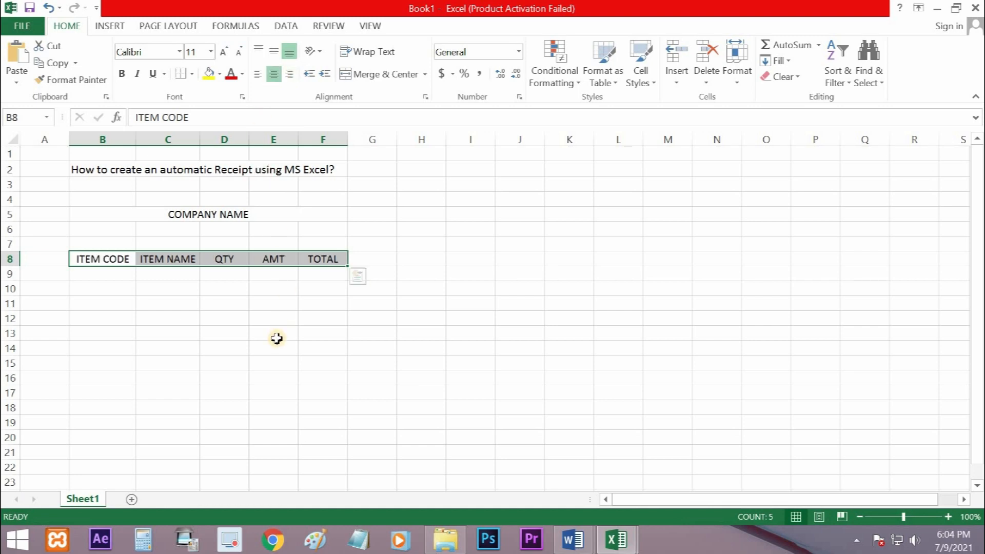
{"action": "left_click", "coordinate": [259, 338]}
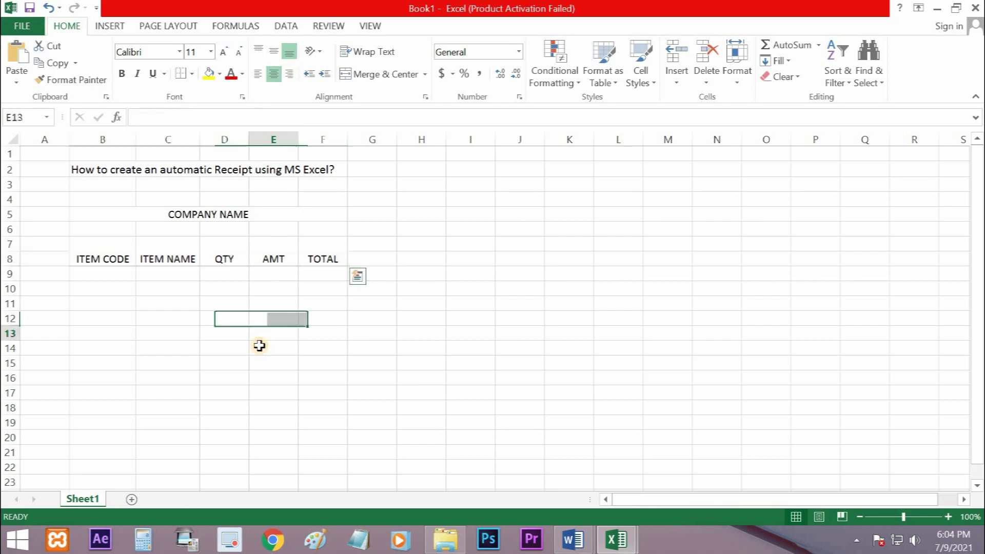
{"action": "left_click", "coordinate": [181, 321]}
{"action": "left_click", "coordinate": [294, 306]}
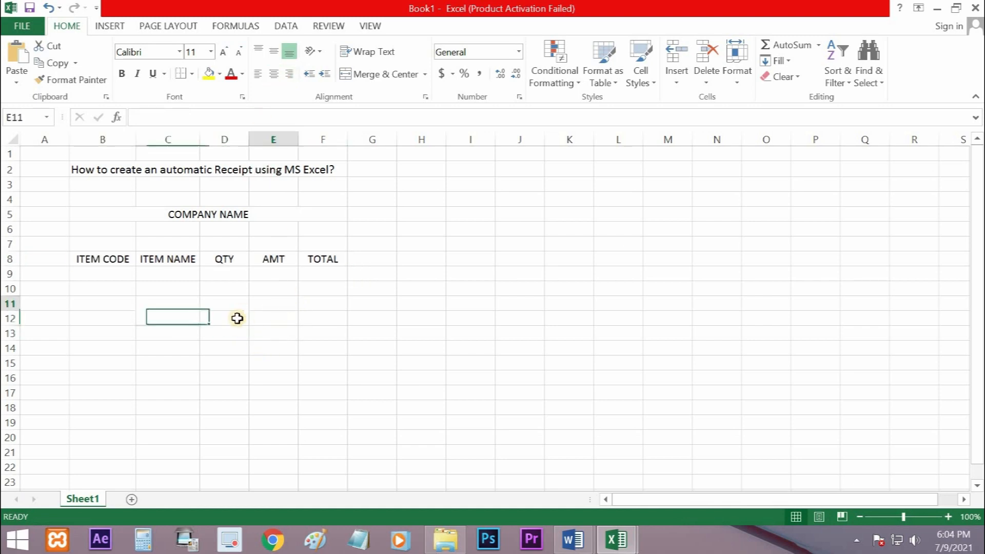
{"action": "left_click", "coordinate": [179, 331]}
{"action": "left_click_drag", "start_coordinate": [96, 258], "coordinate": [320, 358]}
{"action": "left_click", "coordinate": [458, 299]}
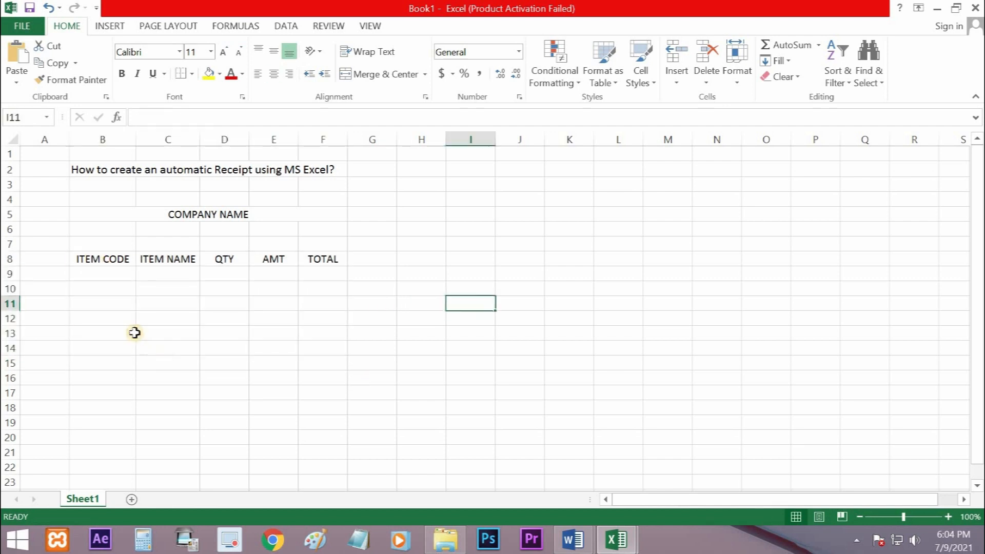
Enter item code 121 in B10 and the item name MOUSE in C10
{"action": "left_click", "coordinate": [92, 288]}
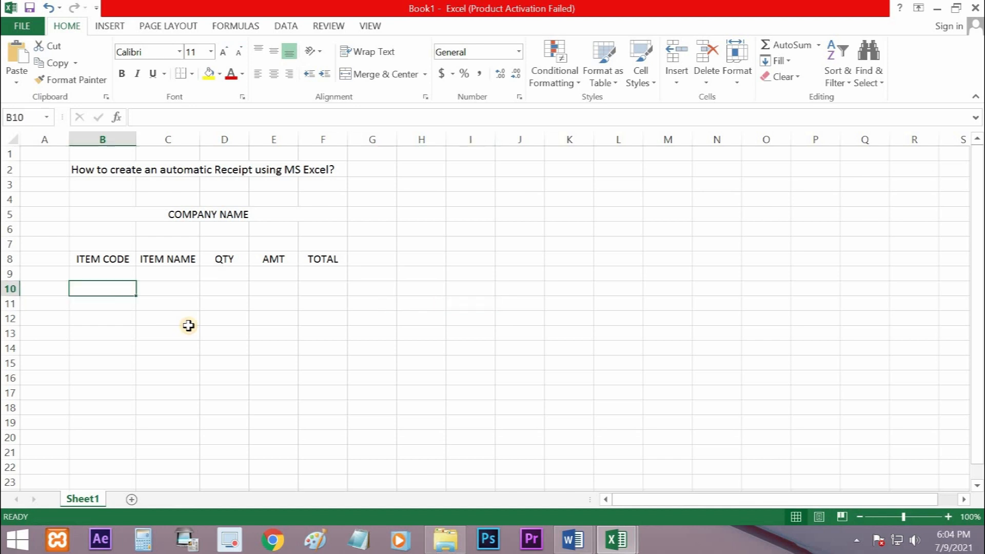
{"action": "type", "text": "00001"}
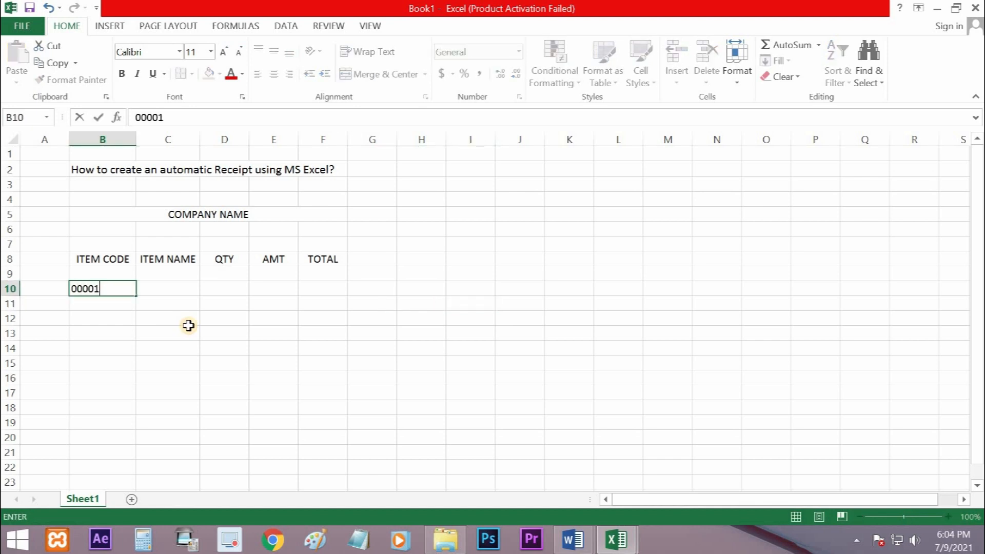
{"action": "type", "text": "21"}
{"action": "key", "text": "Left"}
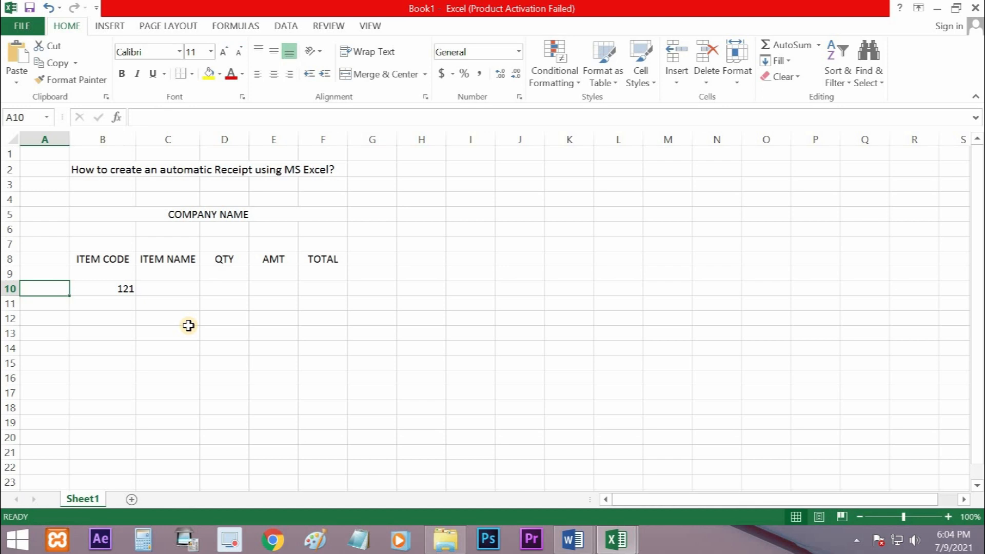
{"action": "key", "text": "Right"}
{"action": "key", "text": "Right"}
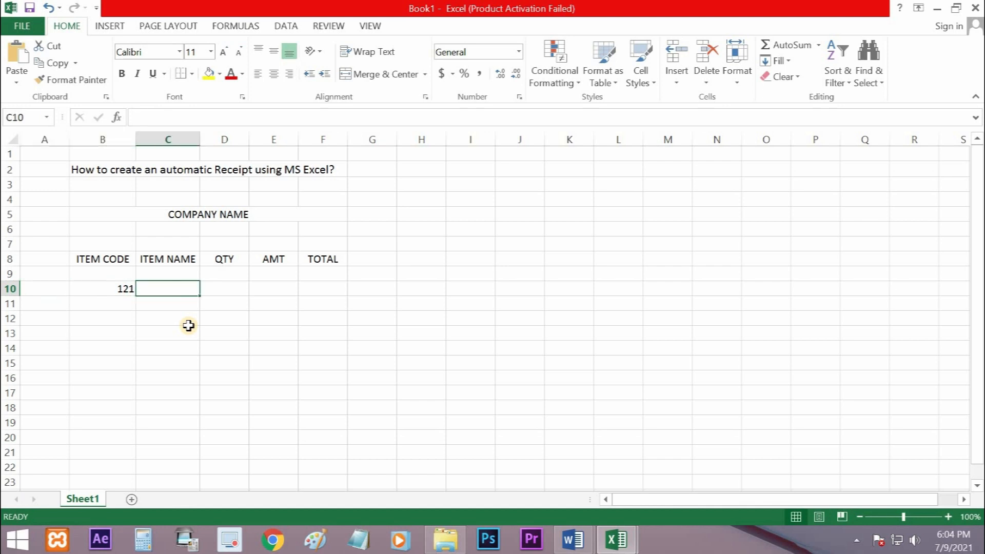
{"action": "type", "text": "MOUSE"}
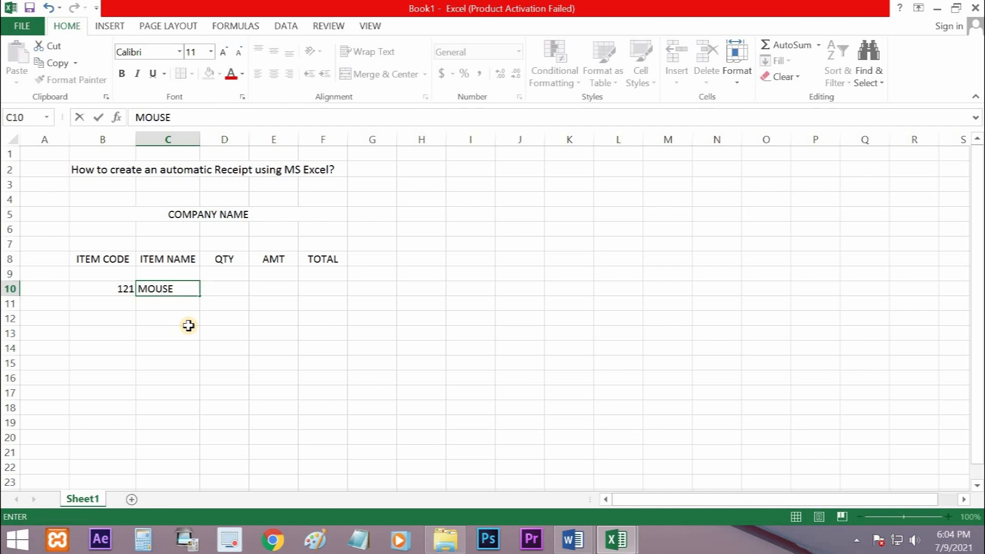
{"action": "key", "text": "Right"}
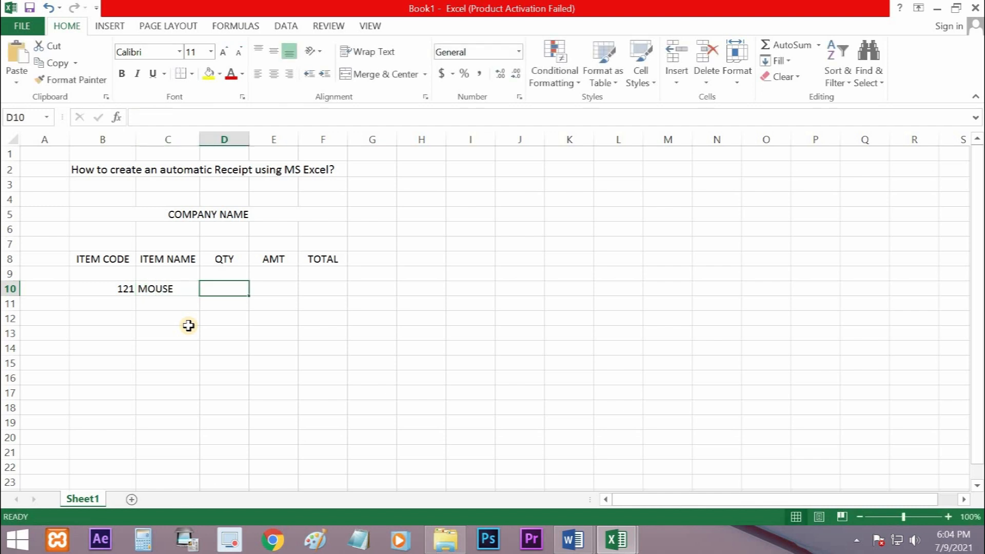
Enter quantity 3 in D10 and amount 150 in E10 for the mouse, and move to B11 for another item
{"action": "type", "text": "3"}
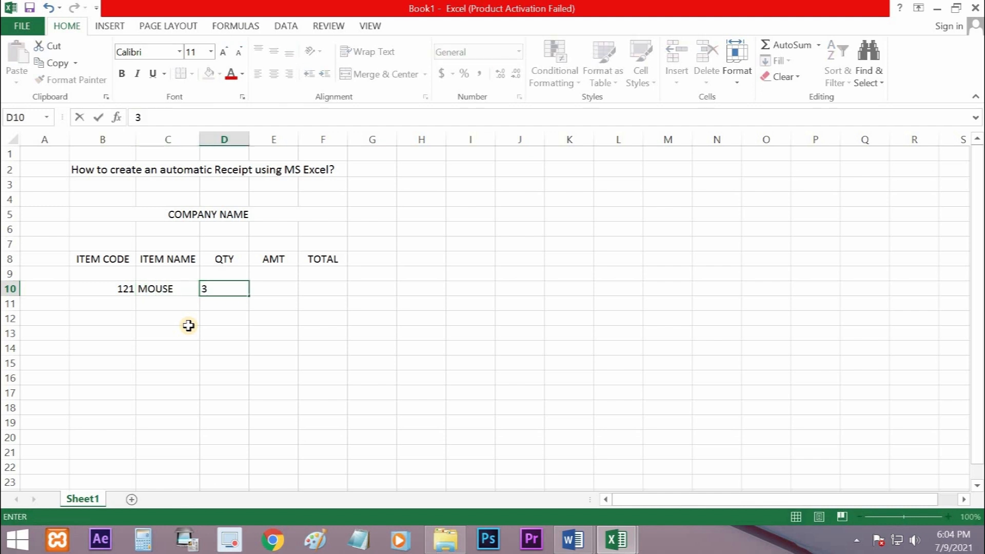
{"action": "key", "text": "Right"}
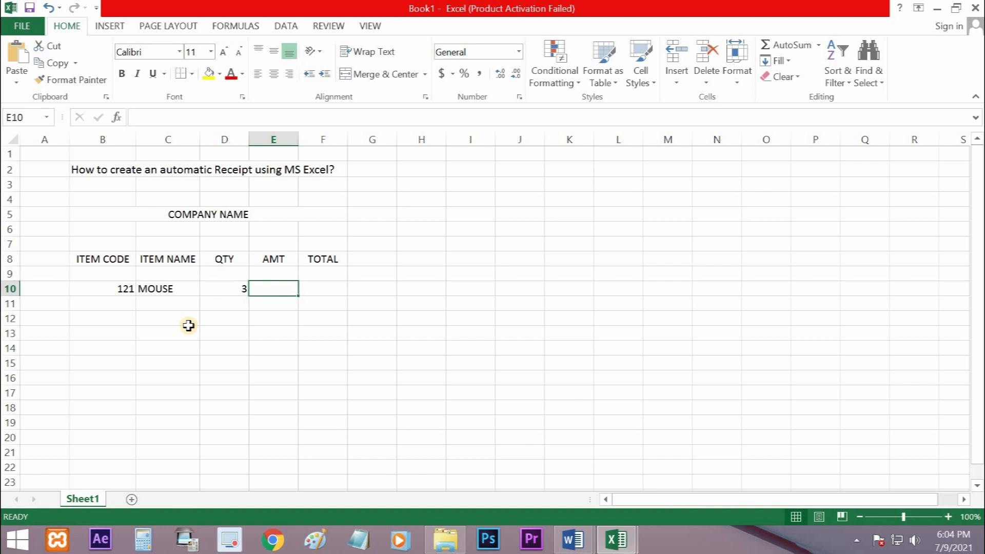
{"action": "type", "text": "150"}
{"action": "key", "text": "Return"}
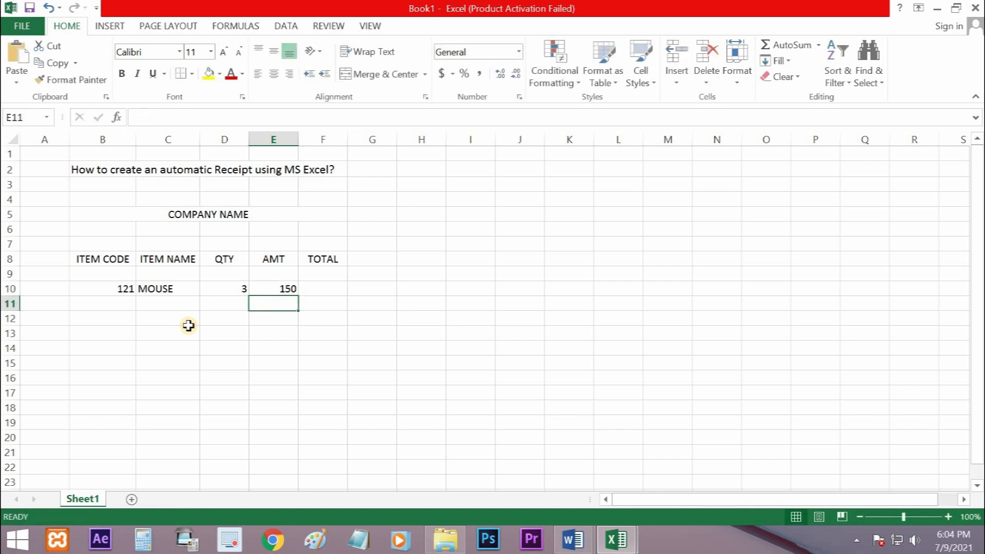
{"action": "key", "text": "Left"}
{"action": "key", "text": "Left"}
{"action": "key", "text": "Left"}
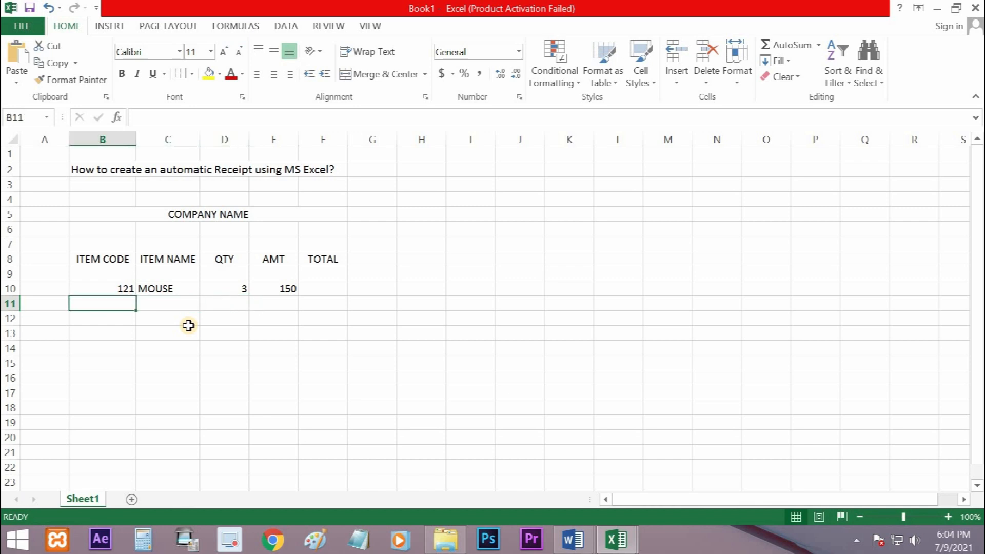
Enter item code 122, item name KEYBOARD, quantity 4 and amount 200 in cells B11:E11
{"action": "type", "text": "122"}
{"action": "key", "text": "Tab"}
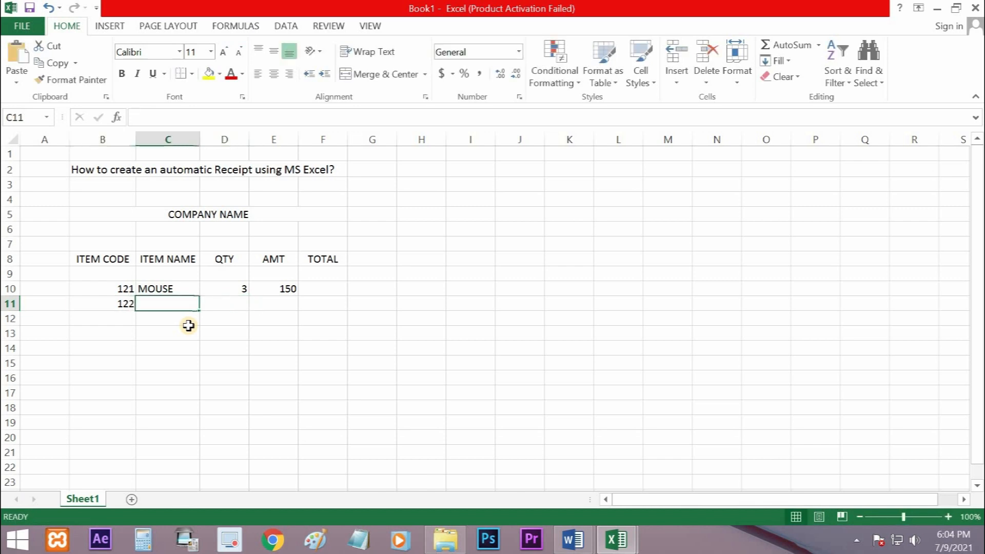
{"action": "type", "text": "KEYBOARD"}
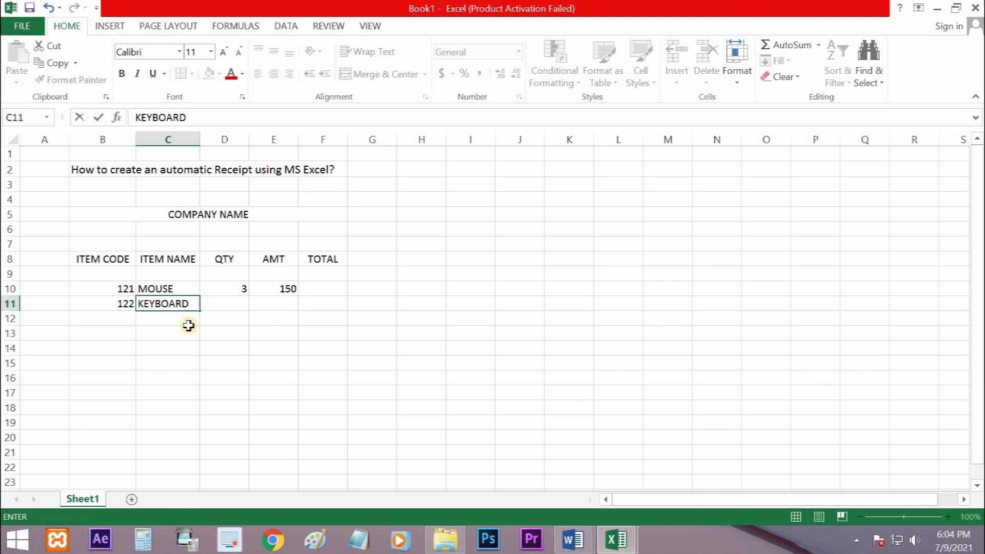
{"action": "key", "text": "Tab"}
{"action": "type", "text": "4"}
{"action": "key", "text": "Tab"}
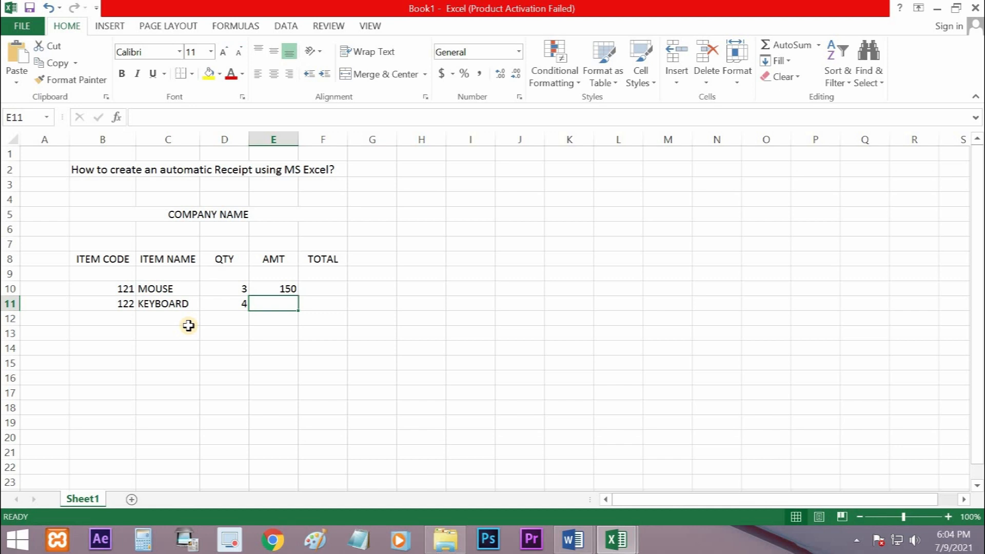
{"action": "type", "text": "200"}
{"action": "key", "text": "Return"}
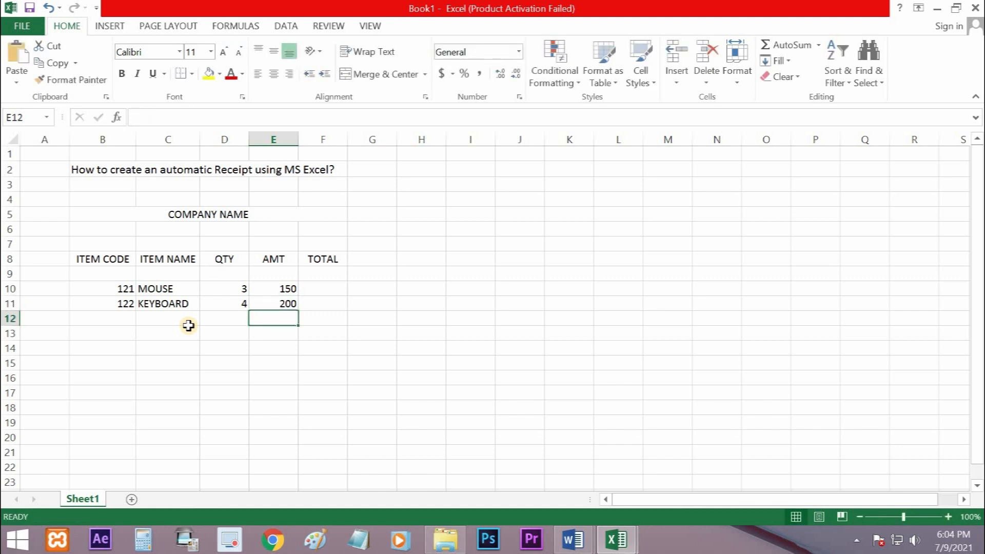
Enter item code 132 in B12 and the item name WIFI ROUTER in C12
{"action": "key", "text": "Left"}
{"action": "key", "text": "Left"}
{"action": "key", "text": "Left"}
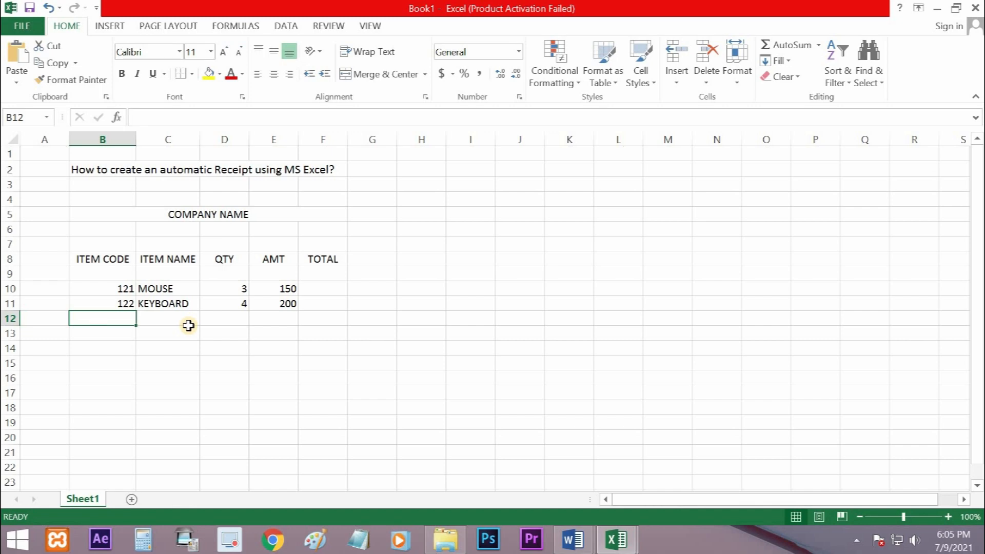
{"action": "type", "text": "132"}
{"action": "key", "text": "Tab"}
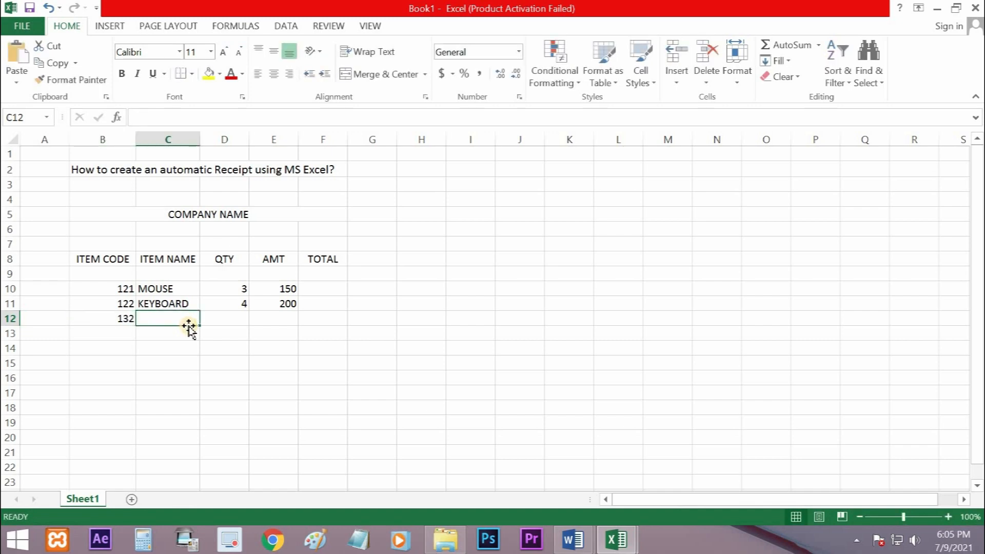
{"action": "type", "text": "WIW"}
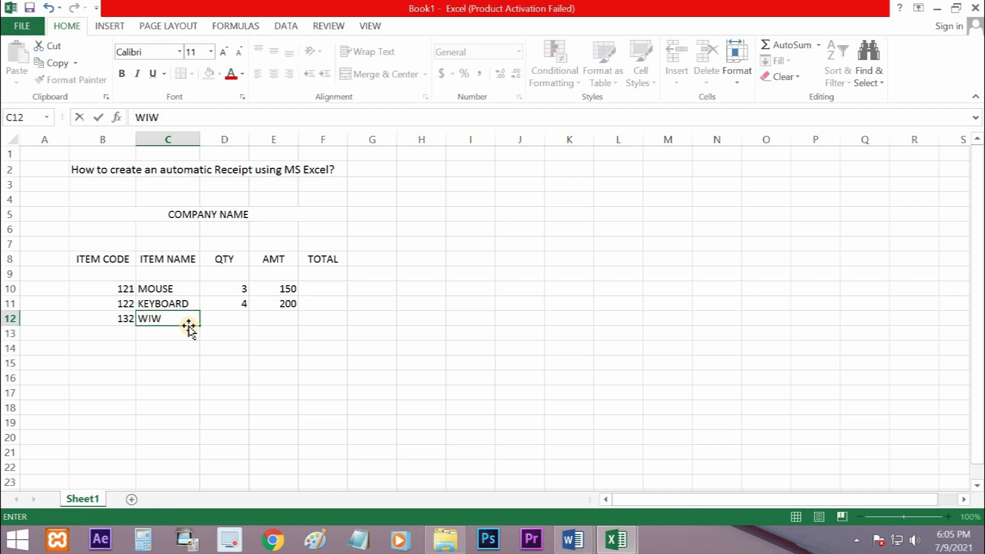
{"action": "type", "text": "="}
{"action": "key", "text": "BackSpace"}
{"action": "key", "text": "BackSpace"}
{"action": "type", "text": "FI ROUTER"}
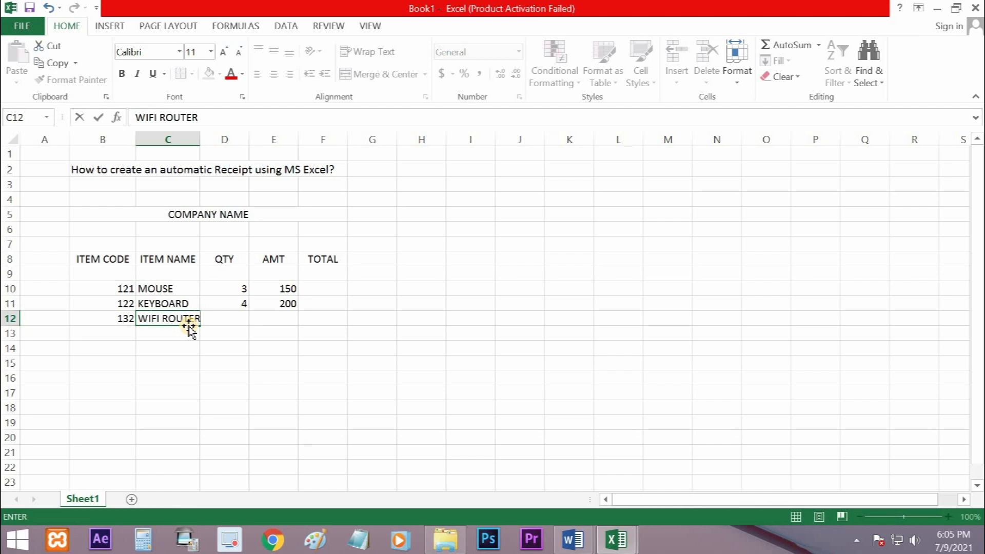
{"action": "key", "text": "Return"}
Enter quantity 1 in D12 and amount 1500 in E12 for the WiFi router
{"action": "left_click", "coordinate": [189, 322]}
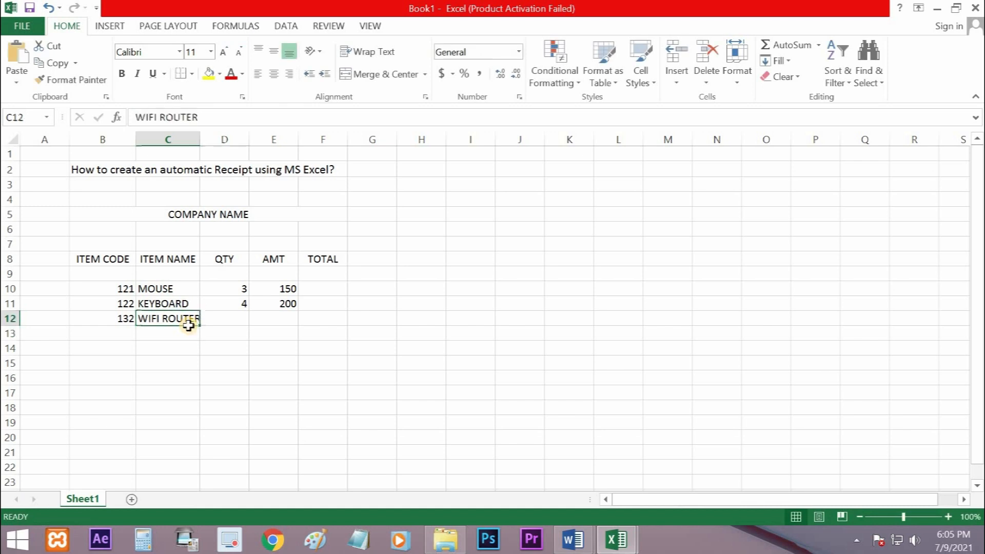
{"action": "key", "text": "Right"}
{"action": "type", "text": "1"}
{"action": "key", "text": "Right"}
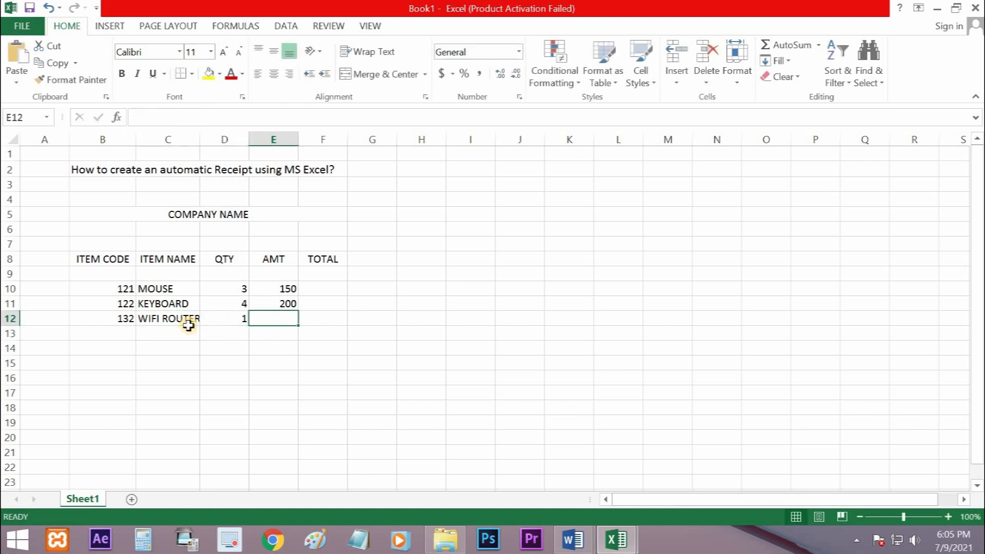
{"action": "type", "text": "1500"}
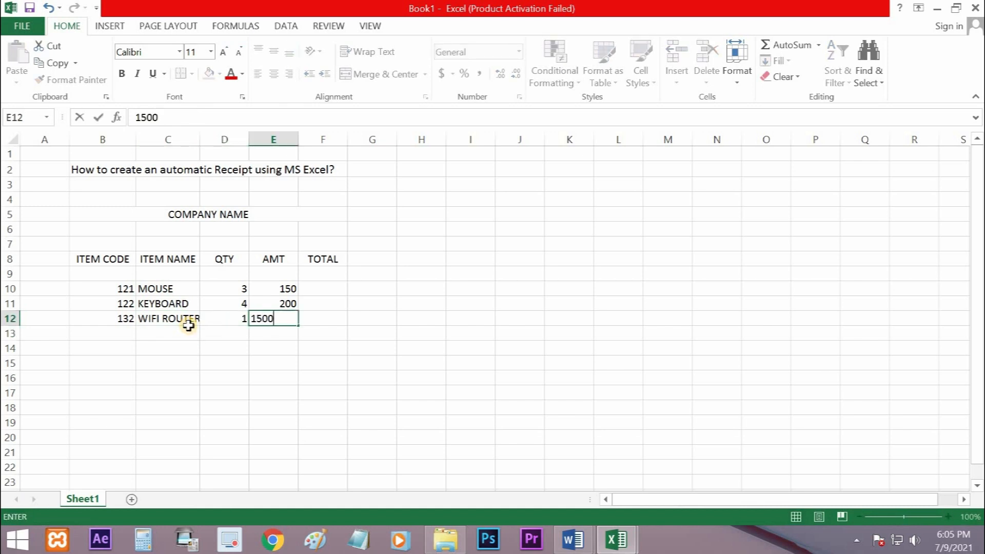
{"action": "key", "text": "Return"}
Change the WiFi router's quantity in D12 to 2
{"action": "key", "text": "Up"}
{"action": "key", "text": "Left"}
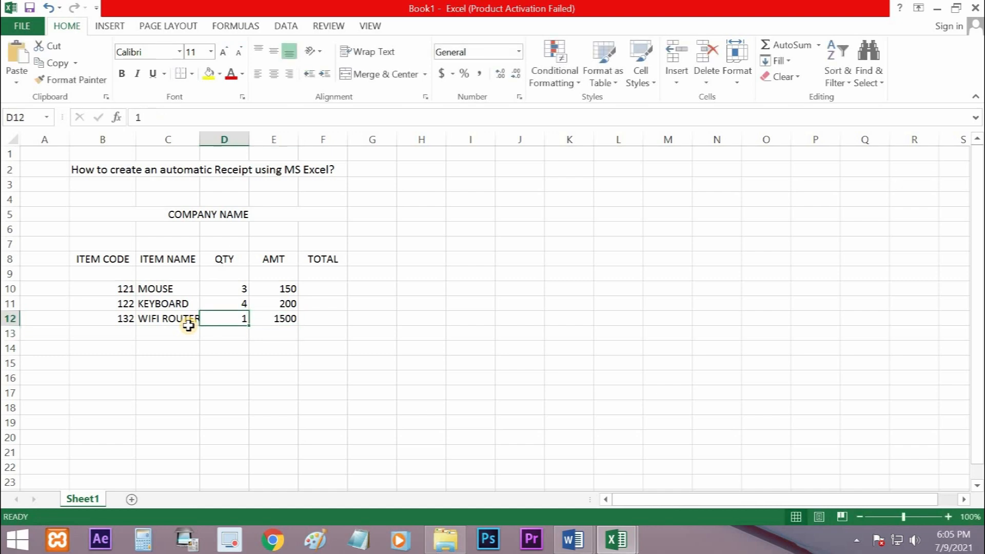
{"action": "type", "text": "2"}
{"action": "key", "text": "Return"}
{"action": "key", "text": "Down"}
{"action": "key", "text": "Down"}
{"action": "key", "text": "Down"}
{"action": "key", "text": "Down"}
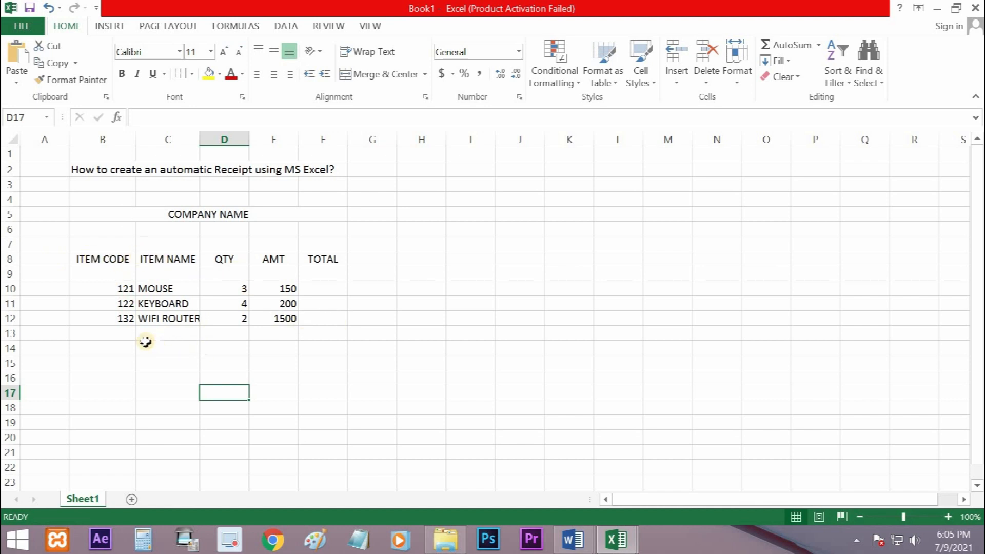
Enter item code 133, item name UTP CABLE, quantity 10 and amount 15 in cells B13:E13
{"action": "left_click", "coordinate": [123, 334]}
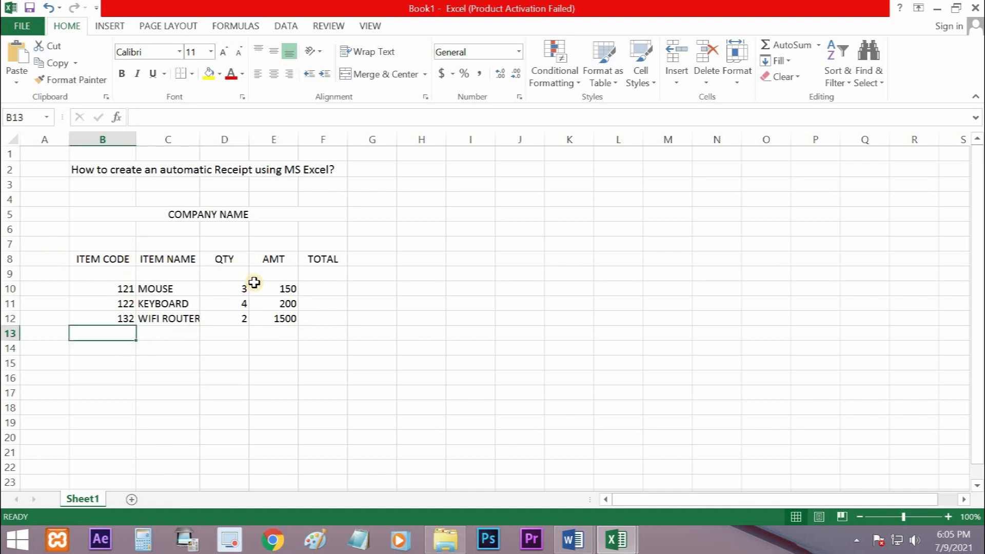
{"action": "type", "text": "133"}
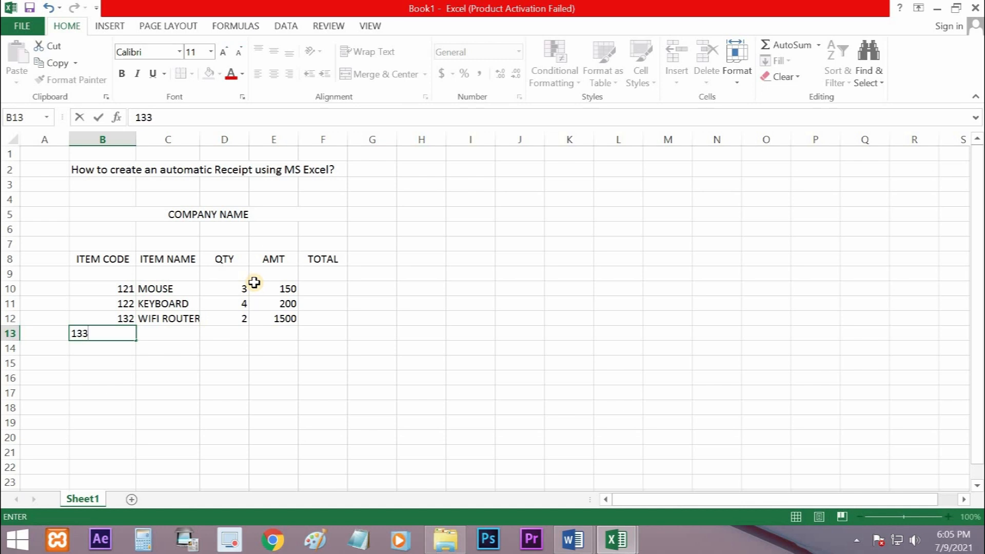
{"action": "key", "text": "Tab"}
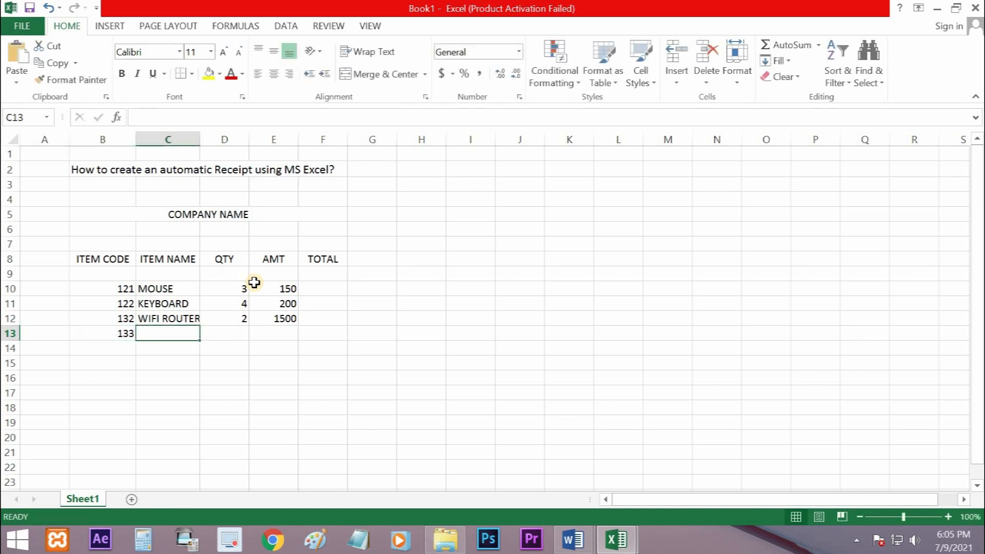
{"action": "type", "text": "UTP CABLE"}
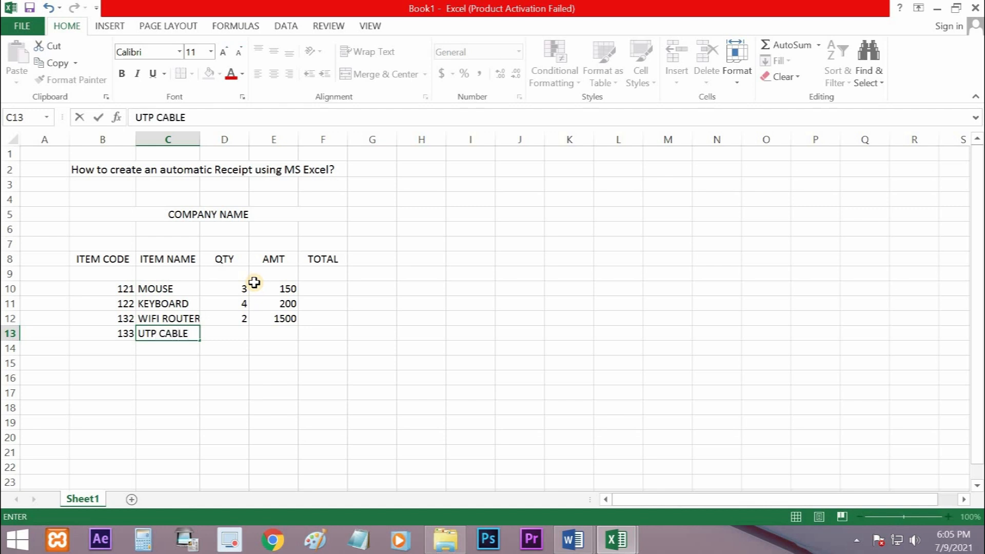
{"action": "key", "text": "Tab"}
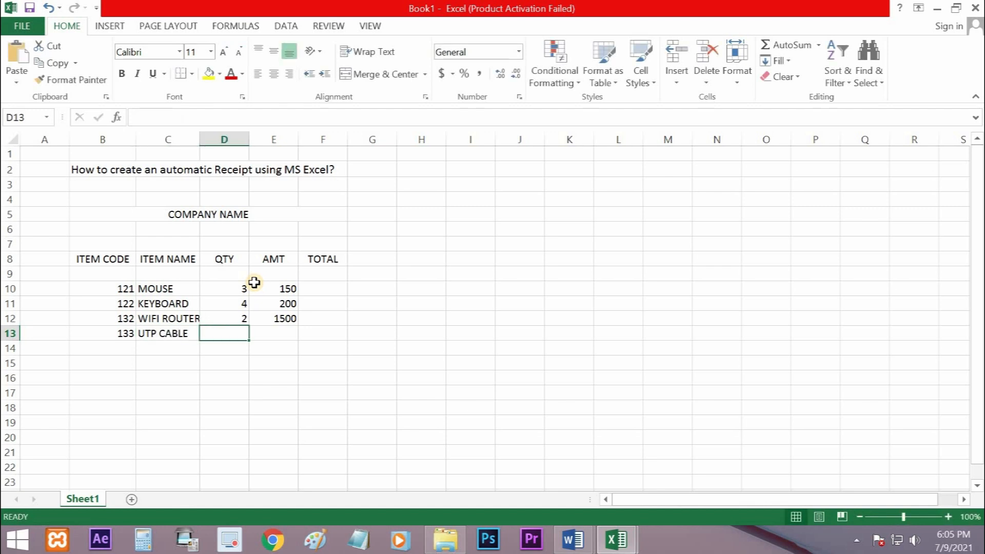
{"action": "type", "text": "10"}
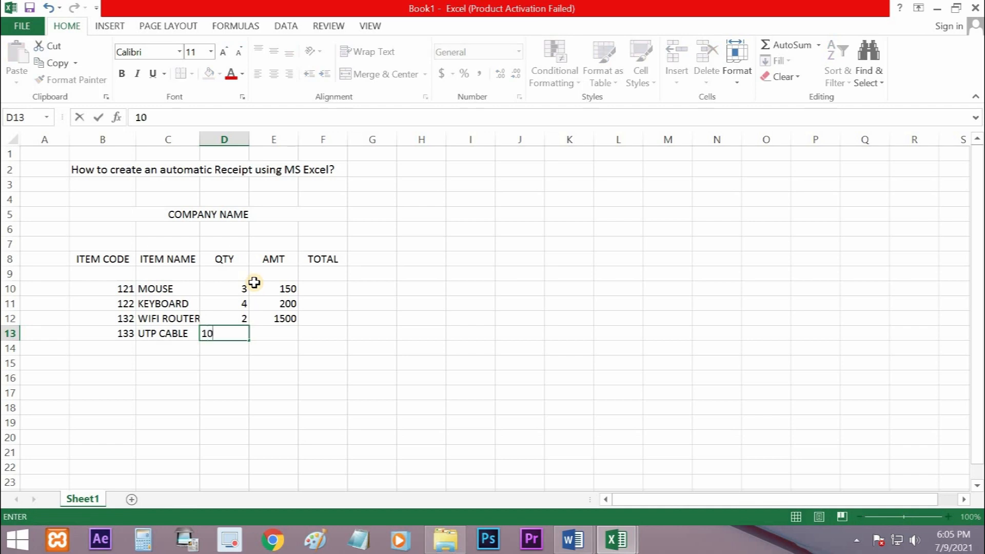
{"action": "key", "text": "Tab"}
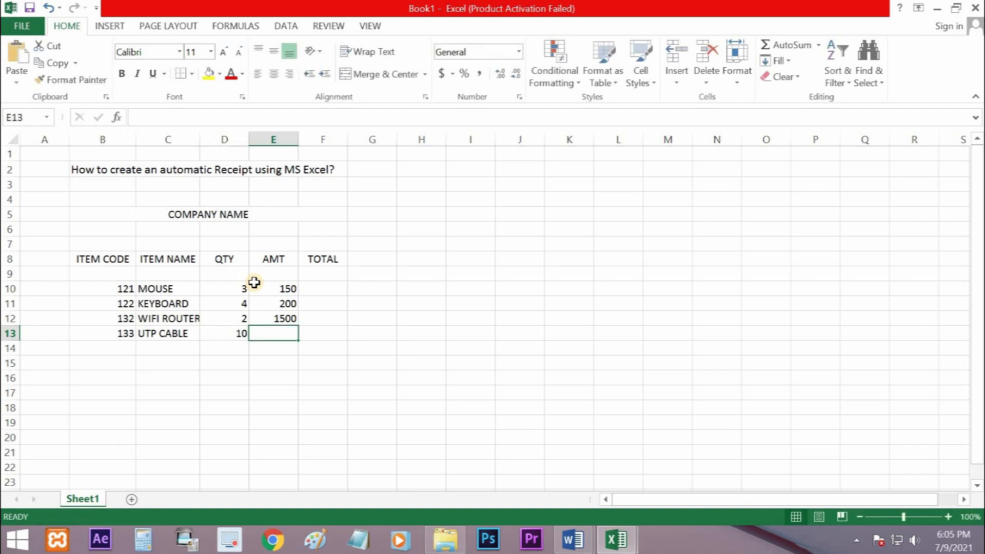
{"action": "type", "text": "1"}
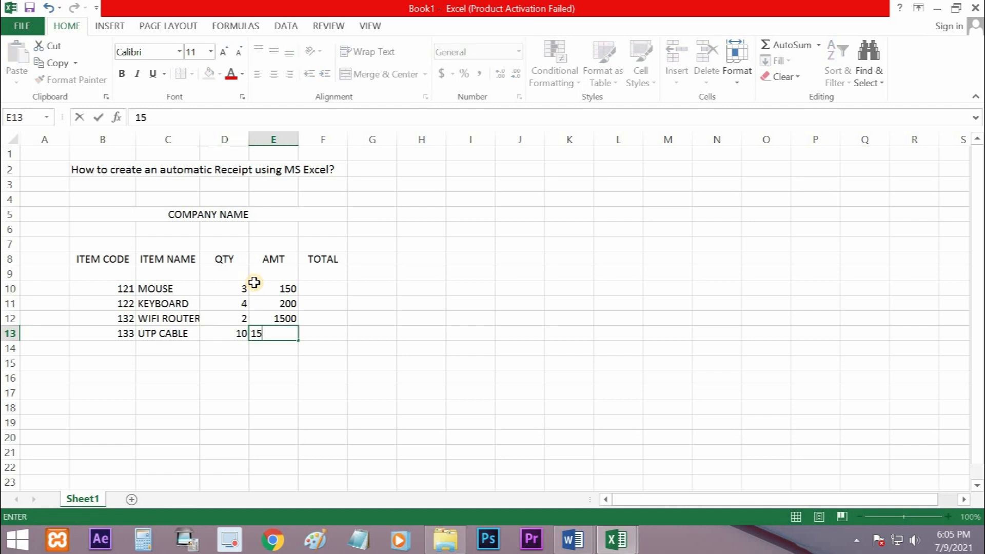
{"action": "type", "text": "5"}
{"action": "key", "text": "Tab"}
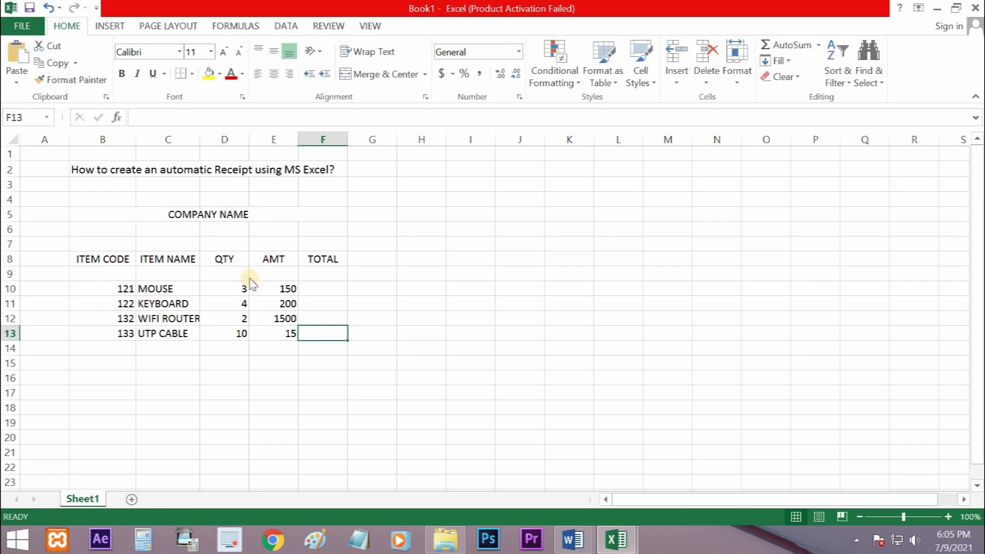
{"action": "key", "text": "ctrl+s"}
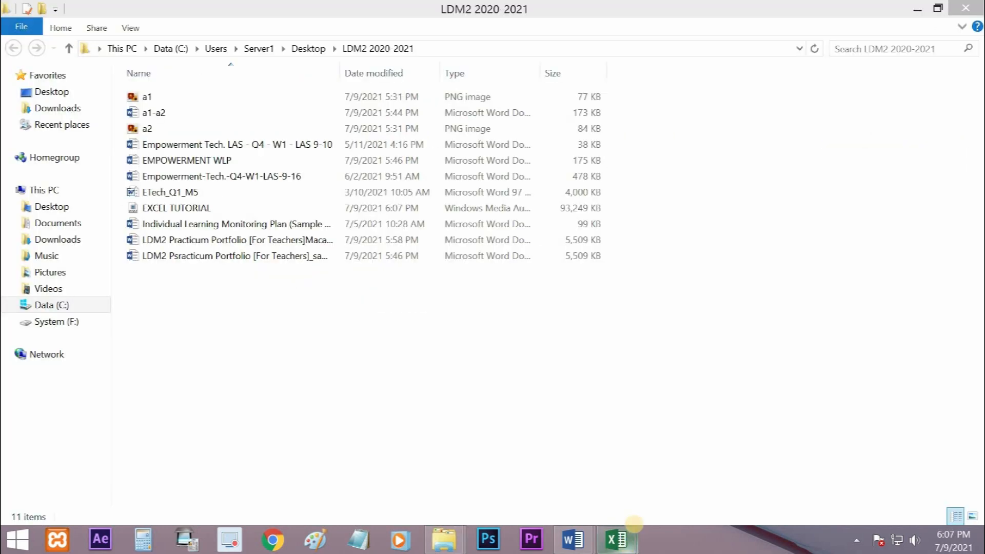
{"action": "mouse_move", "coordinate": [633, 528]}
{"action": "left_click", "coordinate": [674, 475]}
{"action": "left_click", "coordinate": [616, 541]}
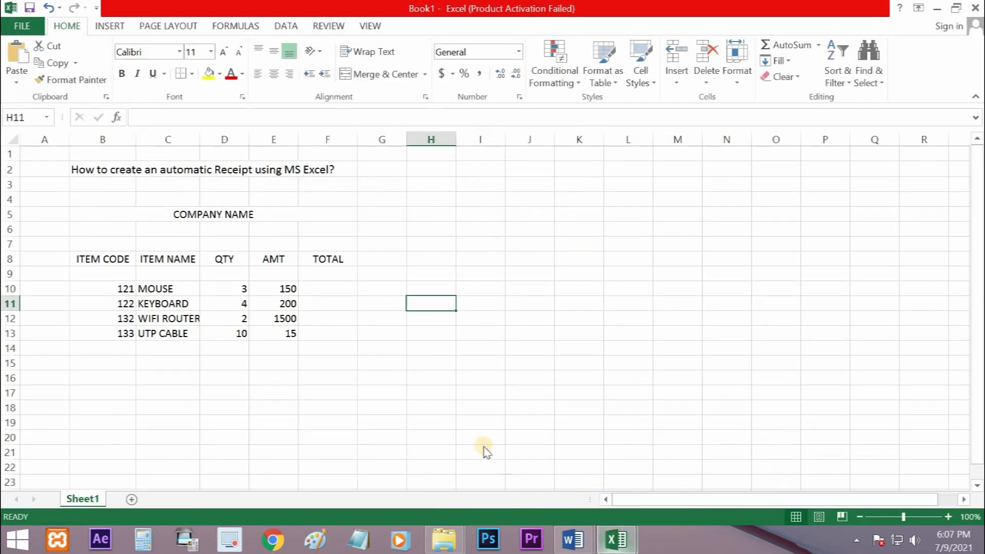
{"action": "left_click", "coordinate": [581, 420]}
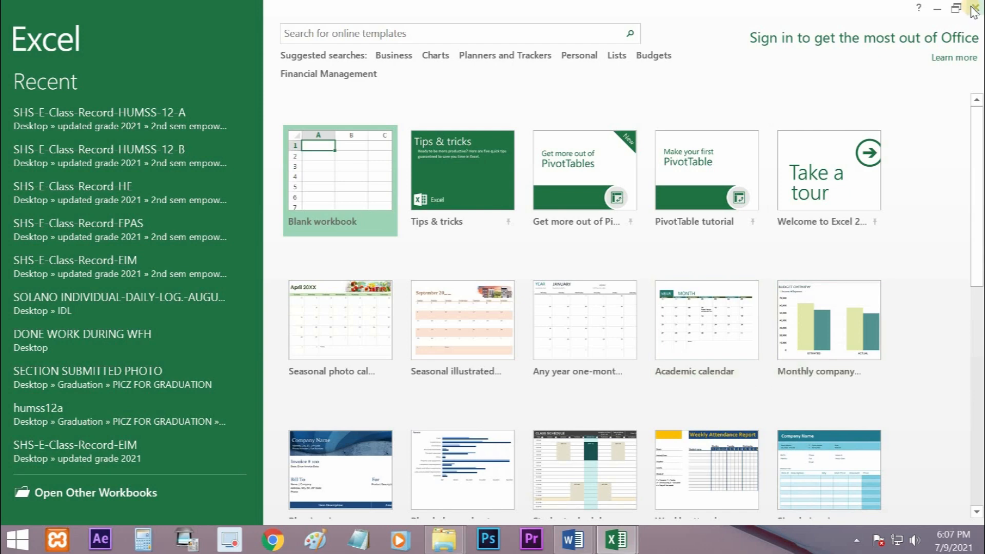
{"action": "left_click", "coordinate": [976, 8]}
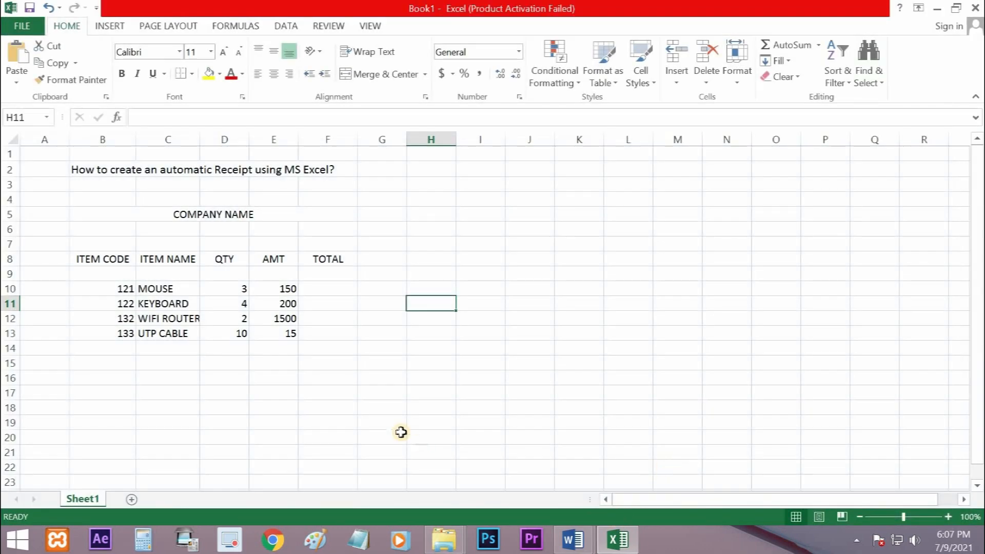
{"action": "left_click", "coordinate": [330, 378]}
{"action": "left_click", "coordinate": [334, 289]}
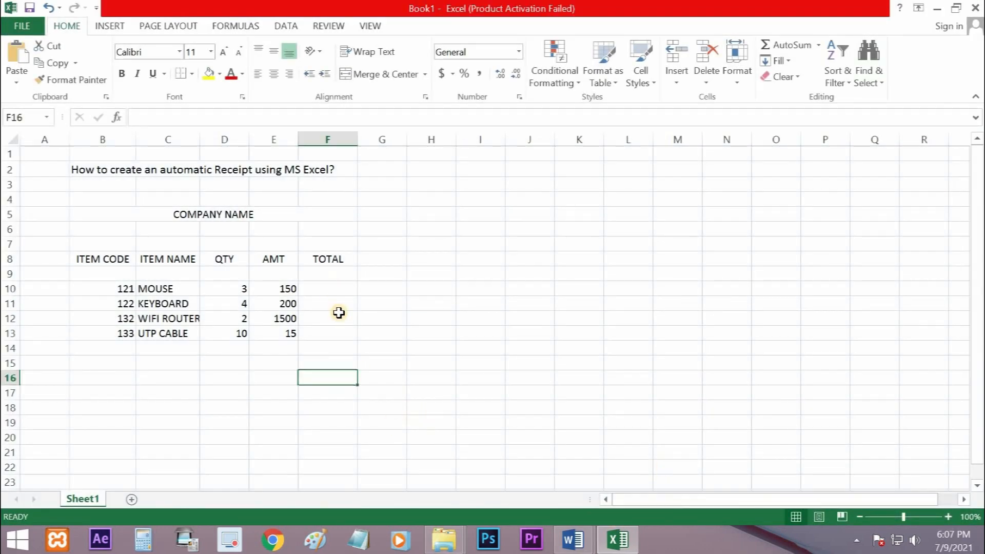
{"action": "left_click", "coordinate": [294, 420]}
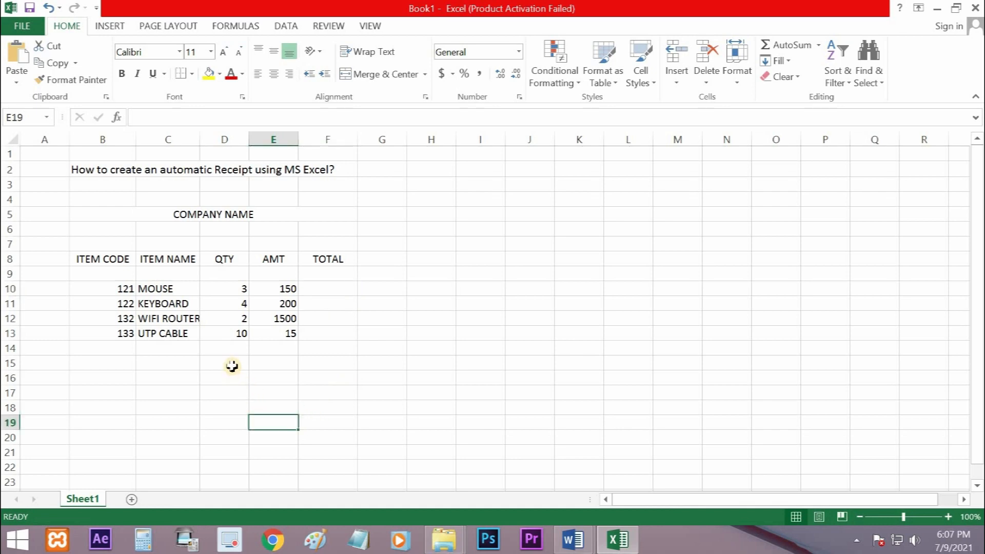
Merge and center cells D15:E15, enter the label GRAND TOTAL there, and move to F15
{"action": "left_click_drag", "start_coordinate": [231, 363], "coordinate": [270, 363]}
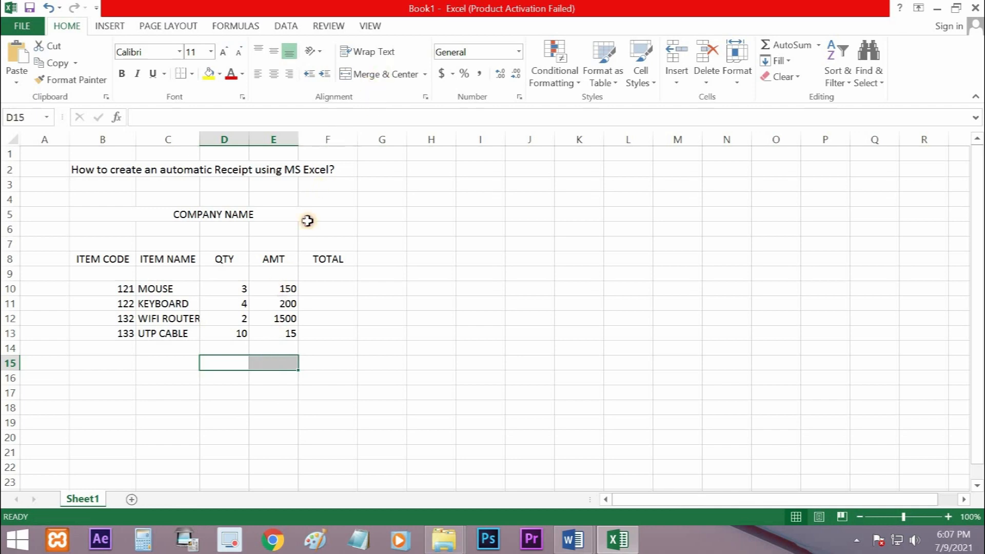
{"action": "left_click", "coordinate": [354, 74]}
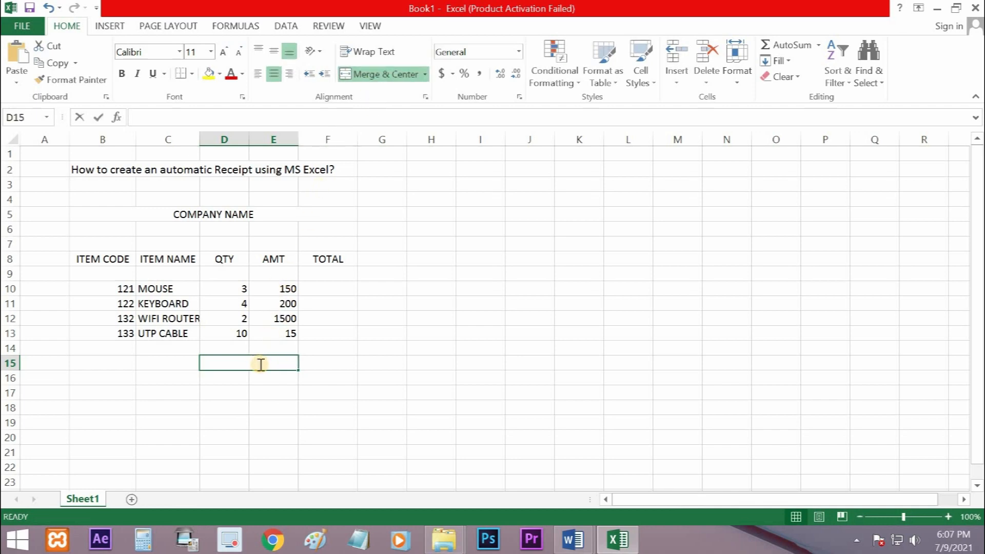
{"action": "type", "text": "GRAND TOTAL"}
{"action": "key", "text": "Return"}
{"action": "key", "text": "Up"}
{"action": "key", "text": "Right"}
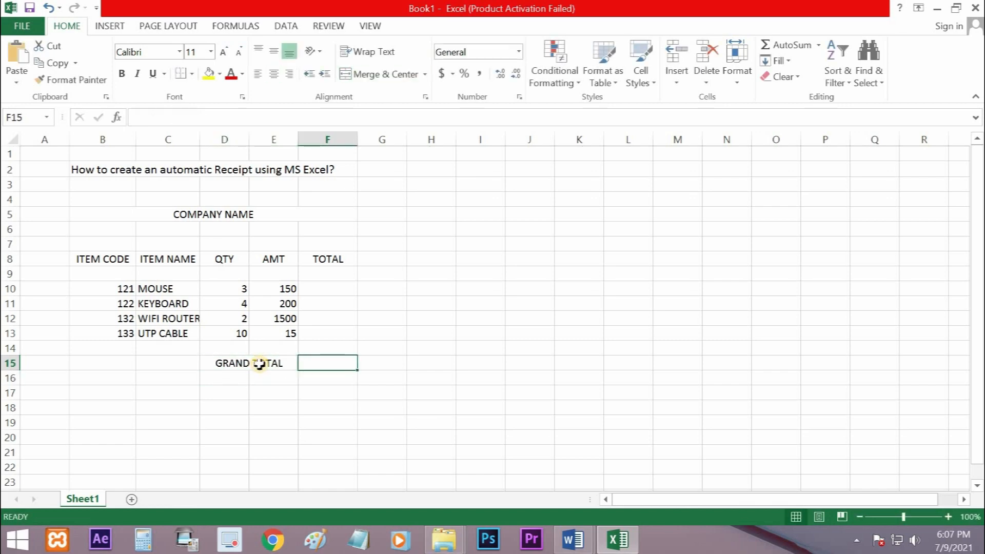
Enter the heading FORMULA in cell H9 beside the receipt table and select that cell
{"action": "left_click", "coordinate": [323, 288]}
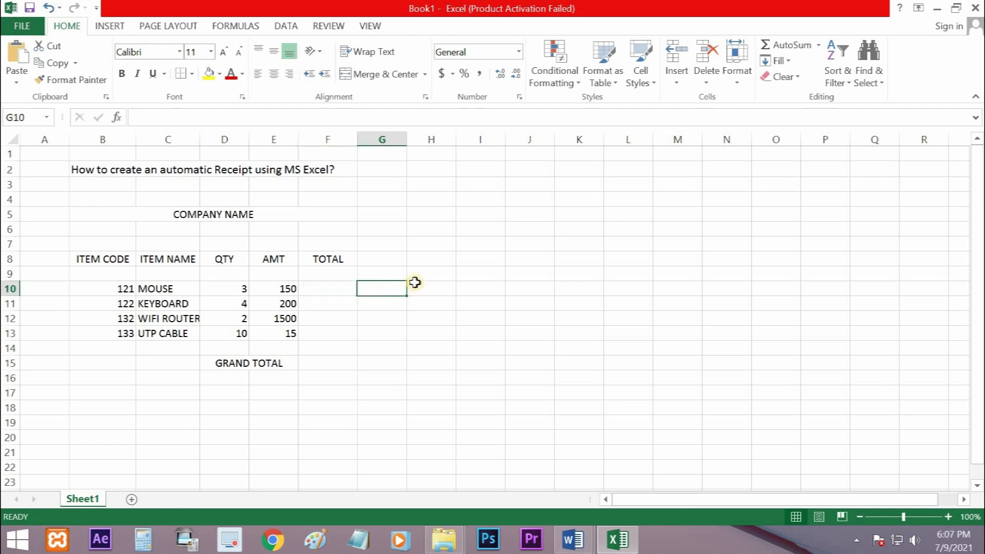
{"action": "left_click", "coordinate": [436, 277]}
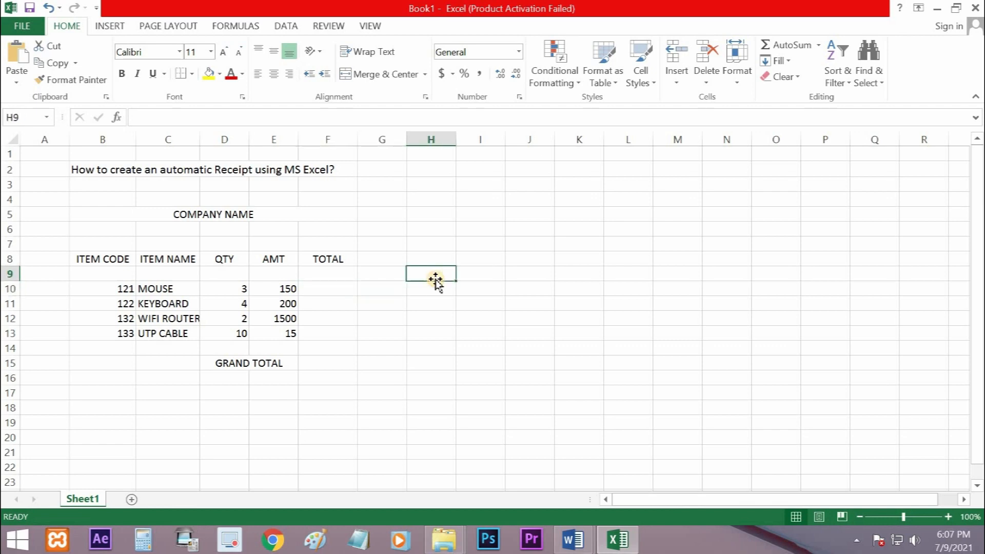
{"action": "type", "text": "FORMUL"}
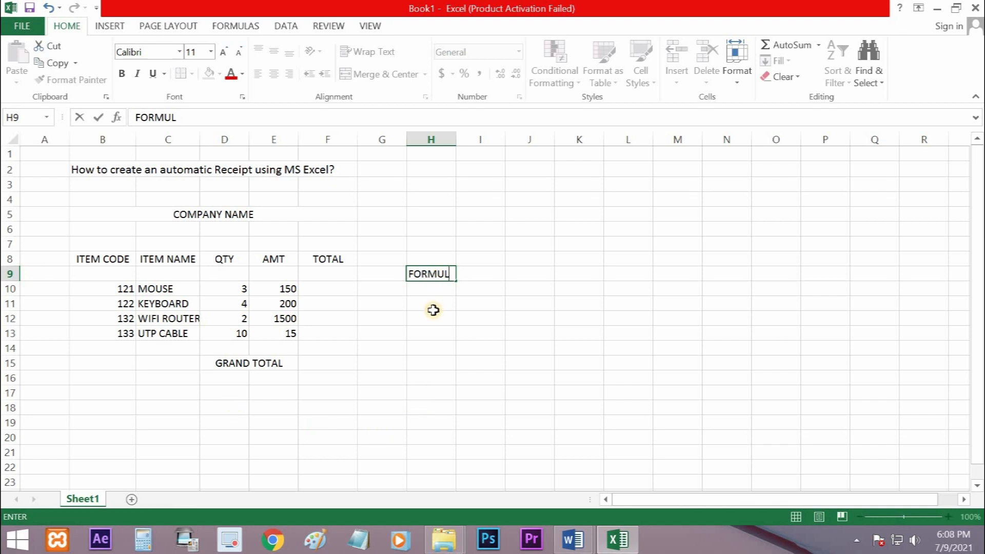
{"action": "type", "text": "A"}
{"action": "left_click", "coordinate": [425, 334]}
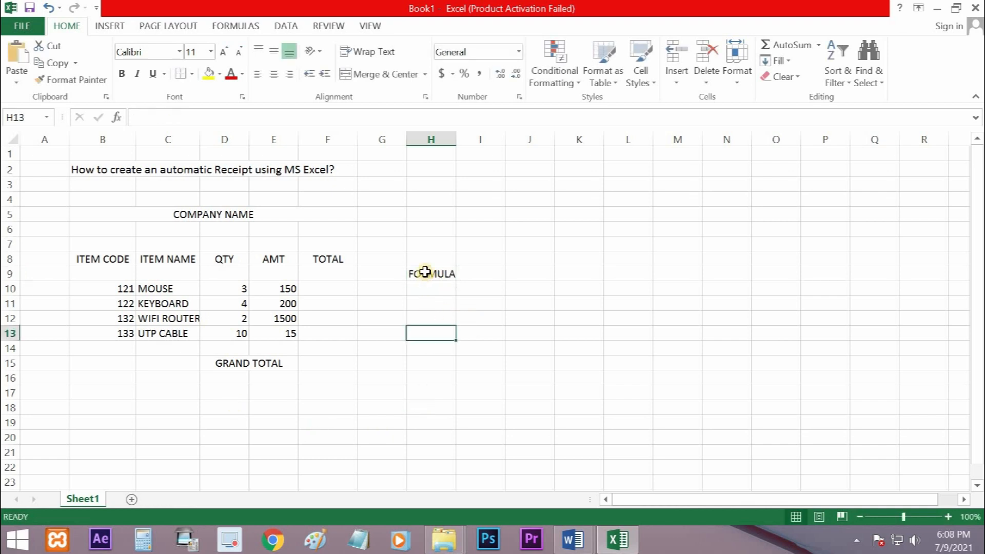
{"action": "left_click", "coordinate": [413, 274]}
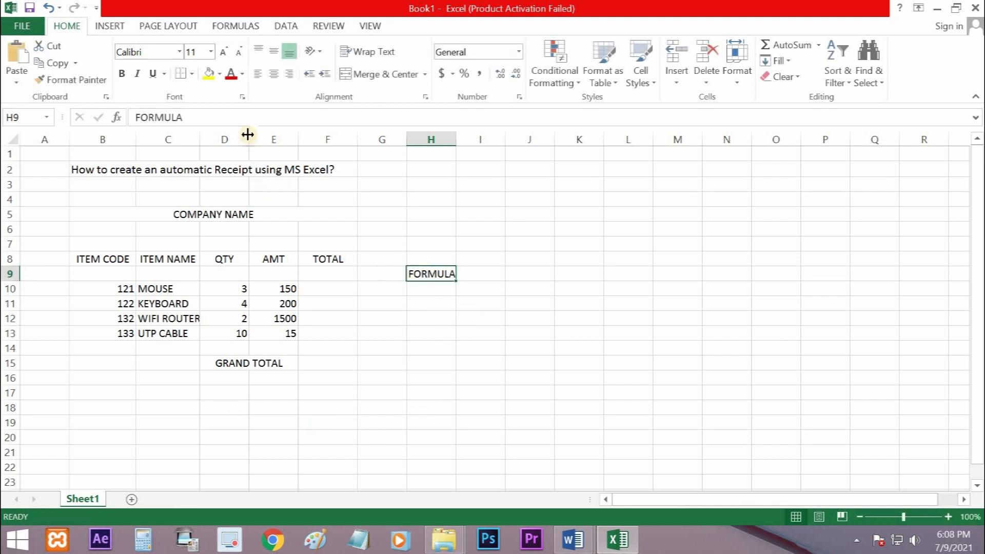
{"action": "left_click", "coordinate": [445, 305]}
{"action": "left_click", "coordinate": [424, 278]}
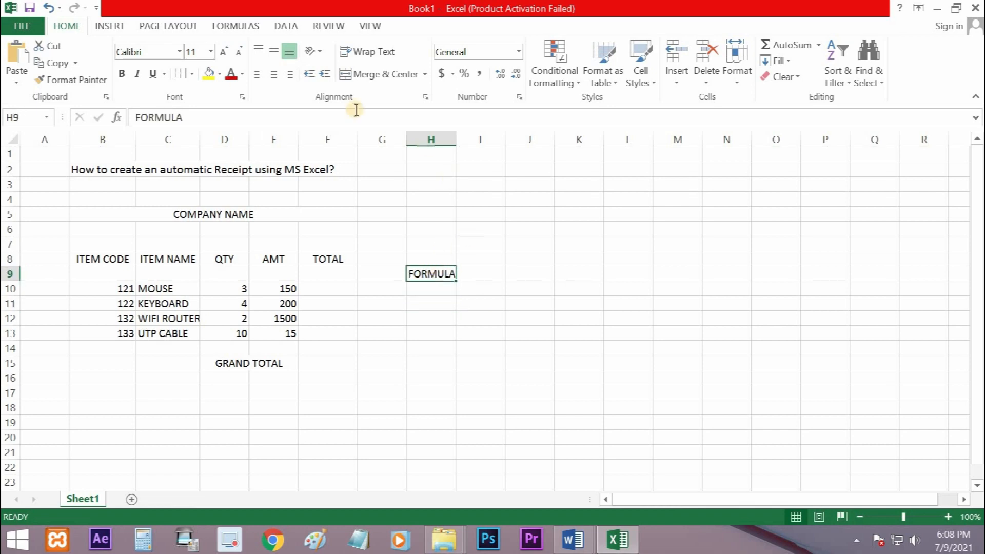
{"action": "left_click", "coordinate": [110, 26]}
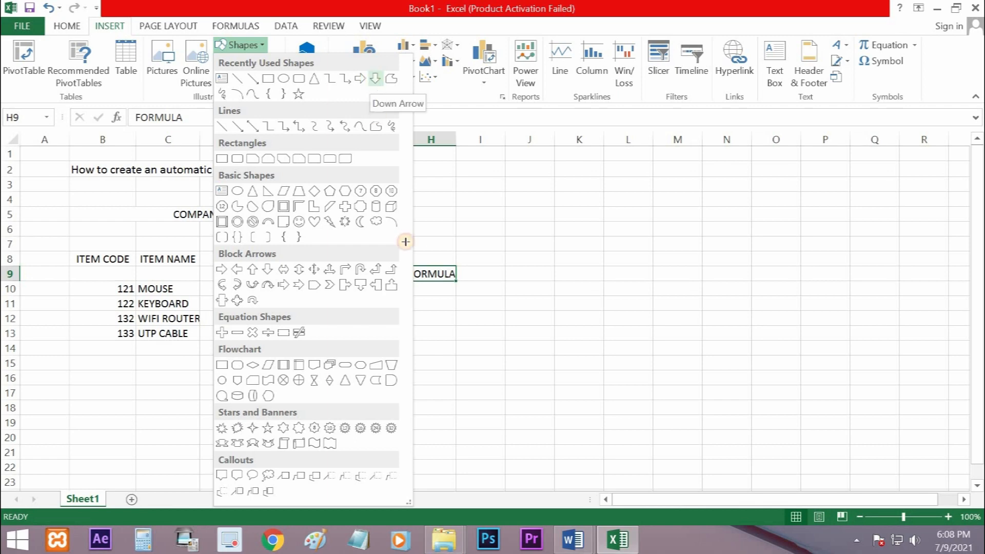
{"action": "left_click", "coordinate": [374, 79]}
{"action": "mouse_move", "coordinate": [405, 275]}
{"action": "left_mouse_down"}
{"action": "mouse_move", "coordinate": [348, 297]}
{"action": "mouse_move", "coordinate": [387, 298]}
{"action": "left_mouse_up"}
{"action": "key", "text": "Delete"}
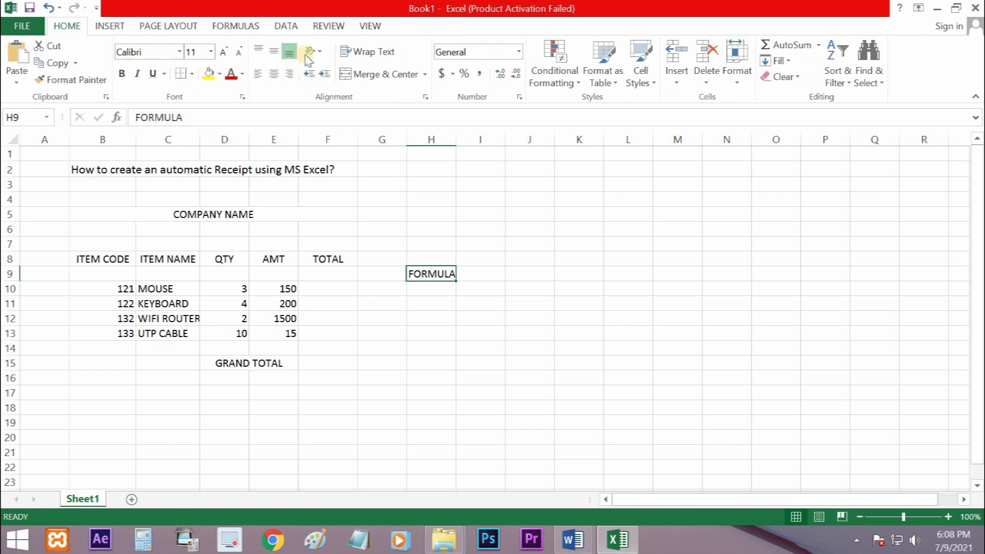
Draw a line arrow from the FORMULA heading in H9 to the mouse's total cell F10
{"action": "left_click", "coordinate": [106, 27]}
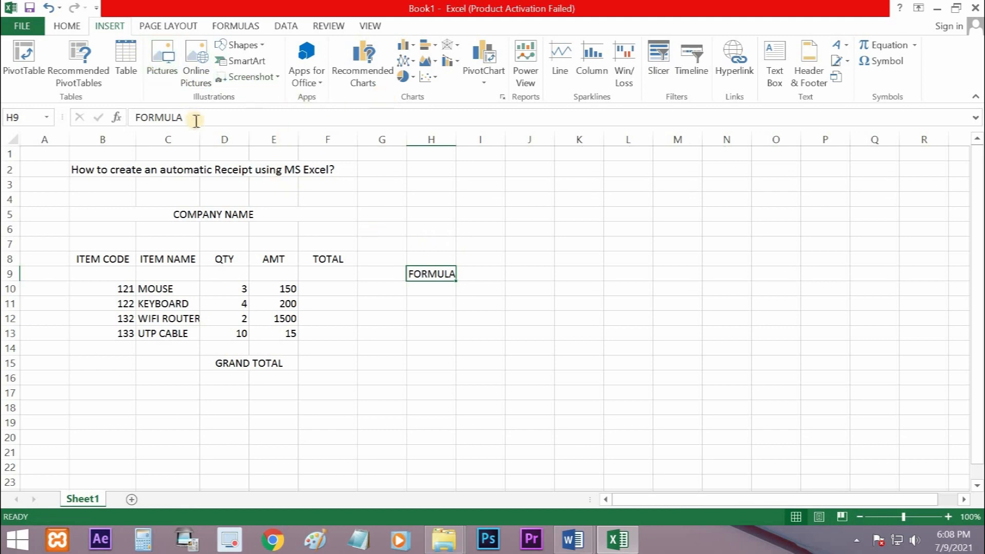
{"action": "left_click", "coordinate": [241, 45]}
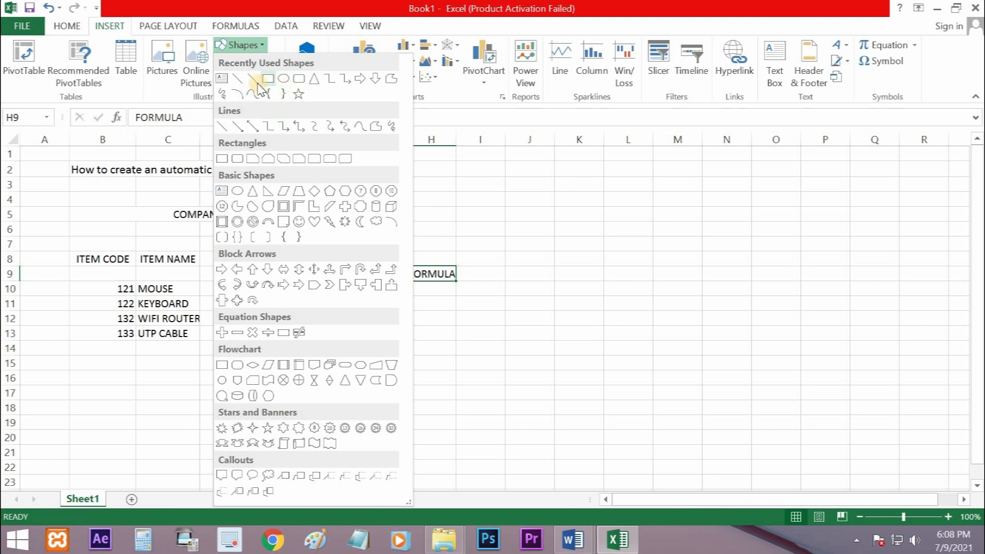
{"action": "left_click_drag", "start_coordinate": [406, 277], "coordinate": [355, 291]}
{"action": "left_click", "coordinate": [389, 359]}
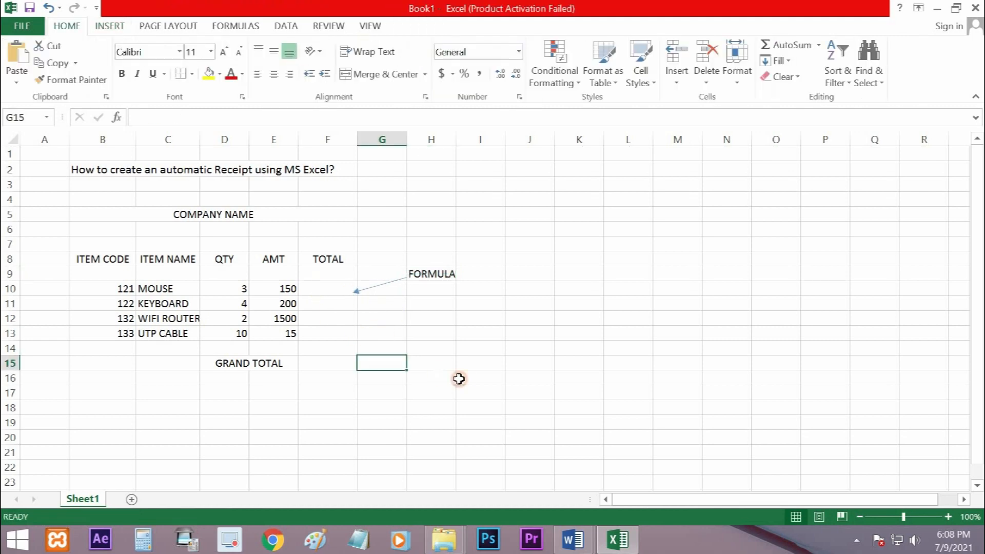
Enter the formula =D10*E10 in F10 to calculate the mouse's total
{"action": "key", "text": "Up"}
{"action": "key", "text": "Up"}
{"action": "key", "text": "Up"}
{"action": "key", "text": "Up"}
{"action": "key", "text": "Up"}
{"action": "key", "text": "Left"}
{"action": "type", "text": "="}
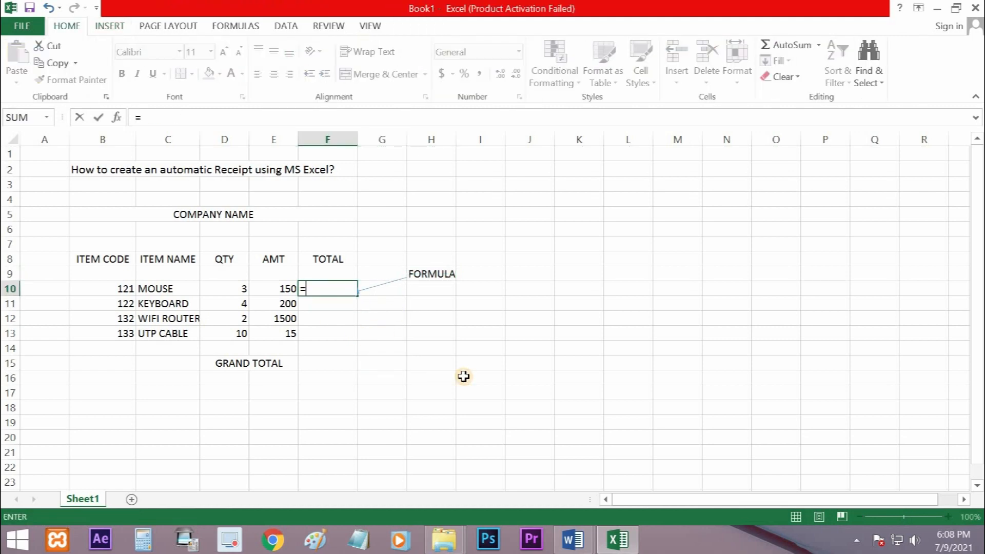
{"action": "left_click", "coordinate": [234, 297]}
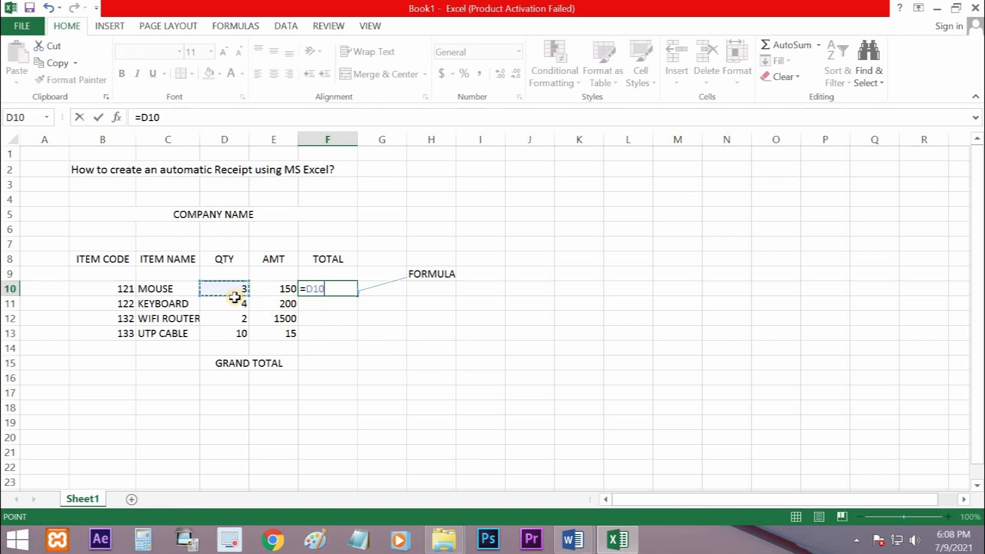
{"action": "left_click", "coordinate": [285, 290]}
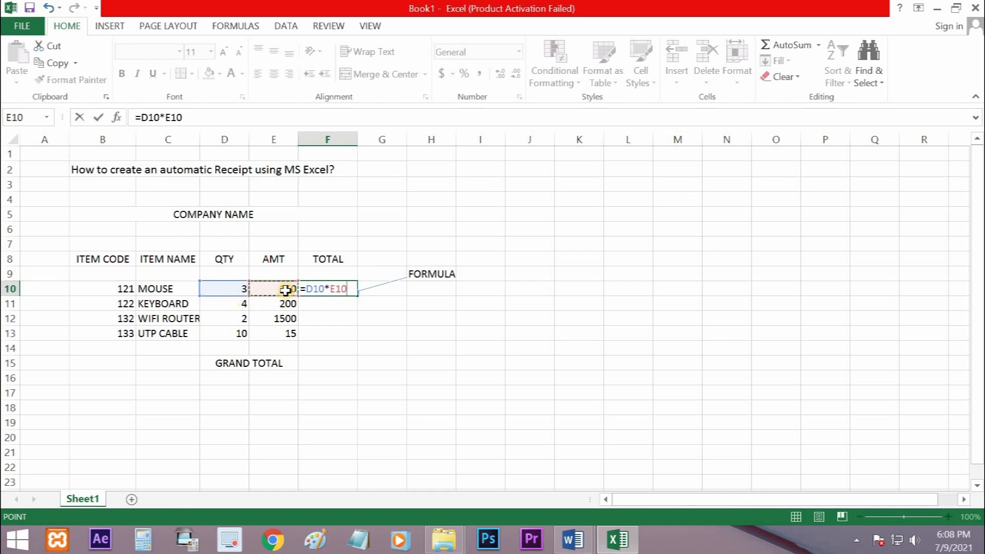
{"action": "key", "text": "Return"}
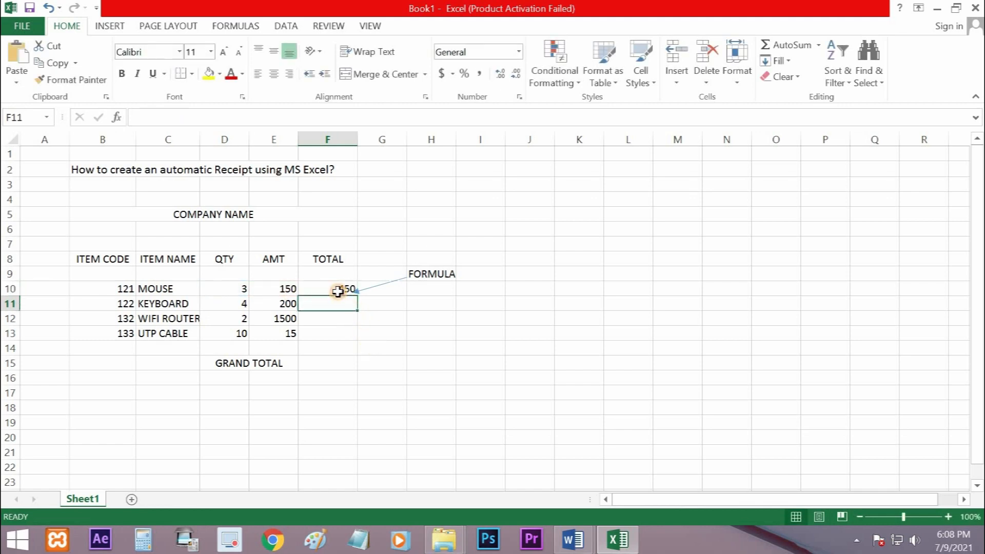
Fill the total formula from F10 down to F13 for the remaining items
{"action": "left_click", "coordinate": [338, 291]}
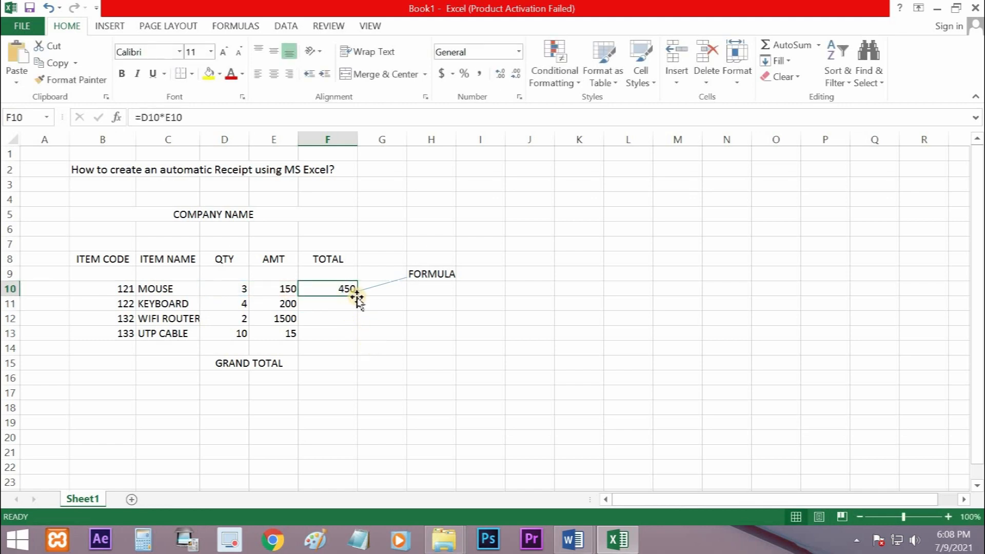
{"action": "left_click_drag", "start_coordinate": [358, 308], "coordinate": [400, 370]}
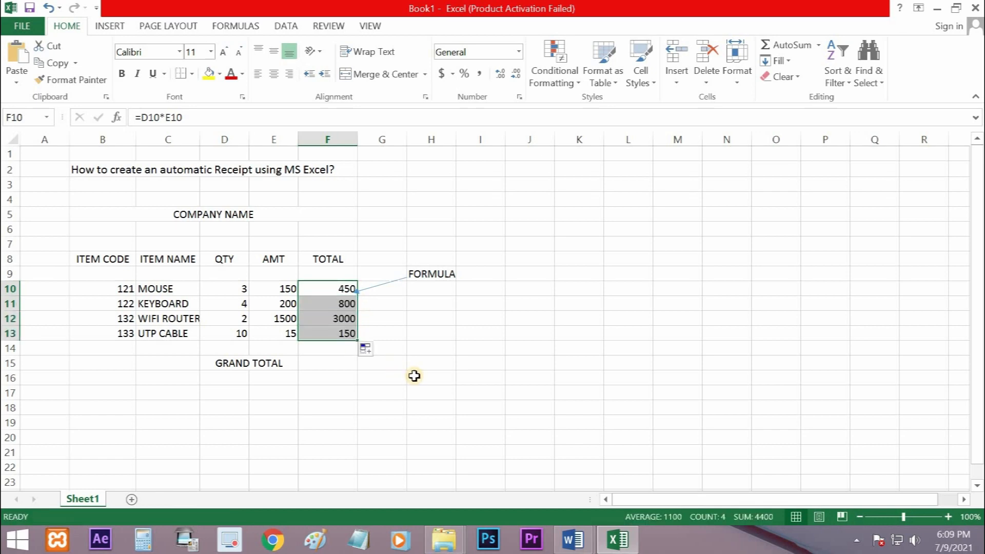
{"action": "left_click", "coordinate": [415, 376]}
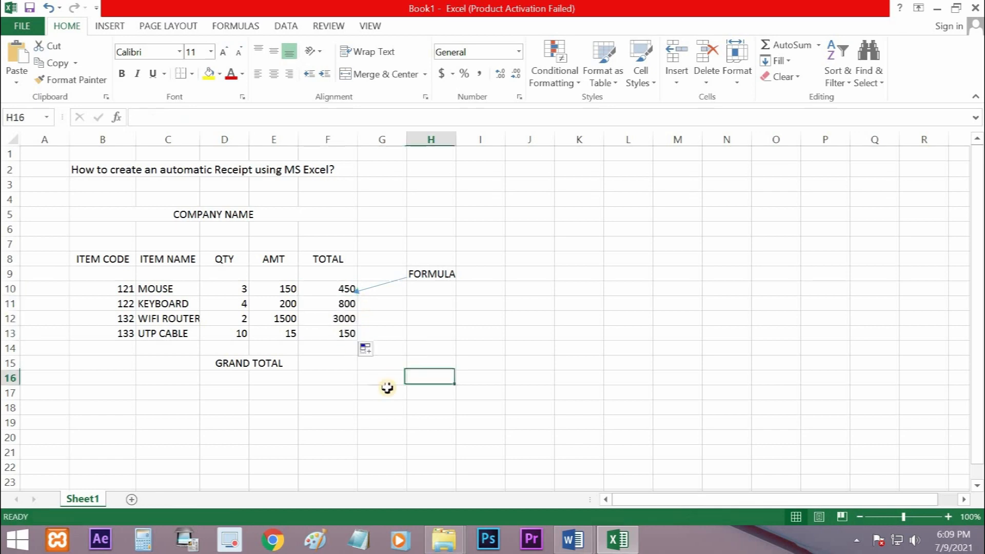
Try the grand total formula =F13+F12+F11+F10 in F15, and clear the cell again
{"action": "left_click", "coordinate": [324, 364]}
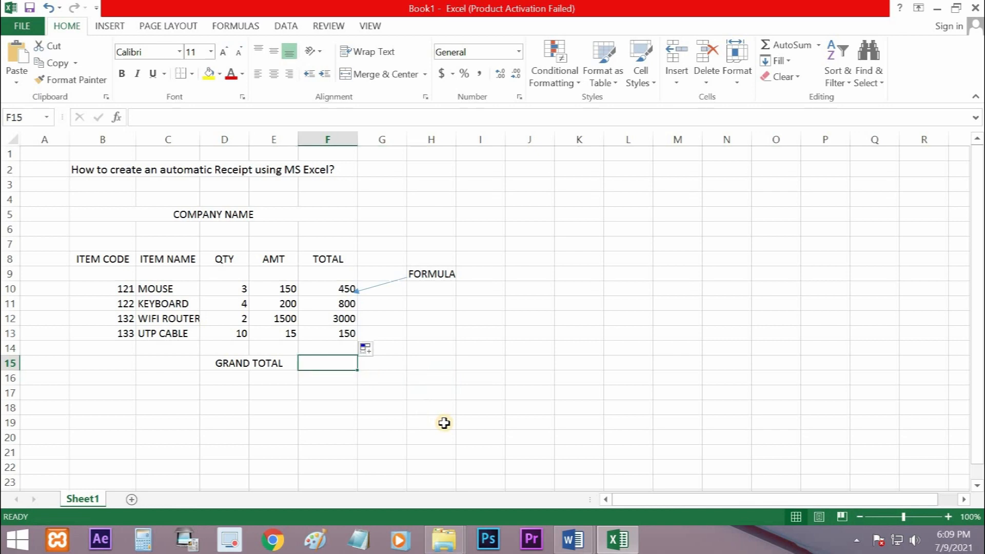
{"action": "type", "text": "="}
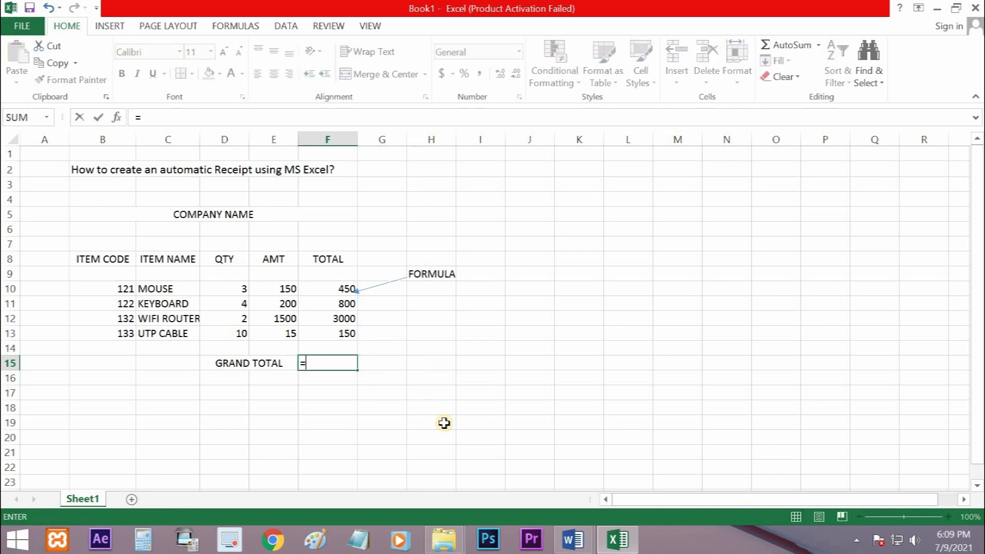
{"action": "left_click", "coordinate": [347, 336]}
{"action": "type", "text": "+"}
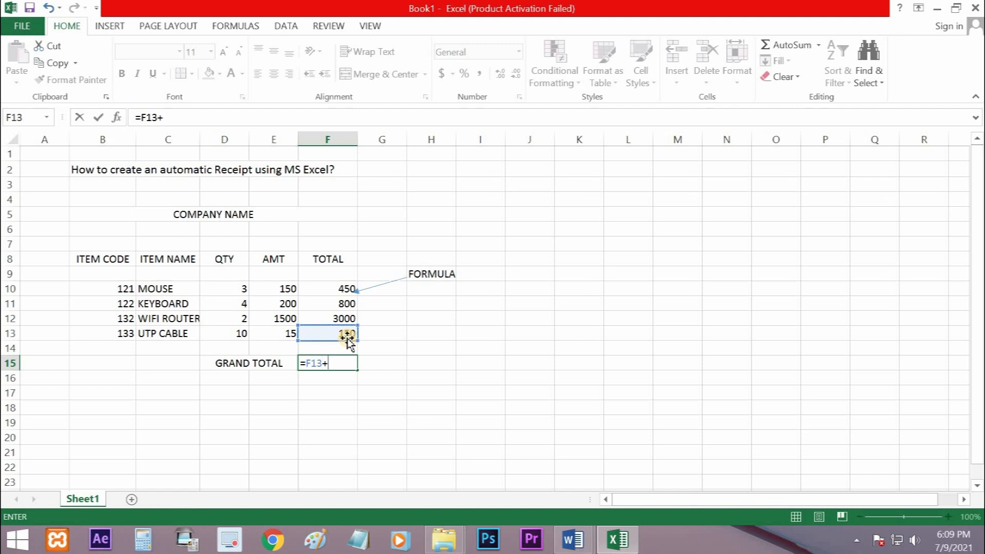
{"action": "left_click", "coordinate": [346, 319]}
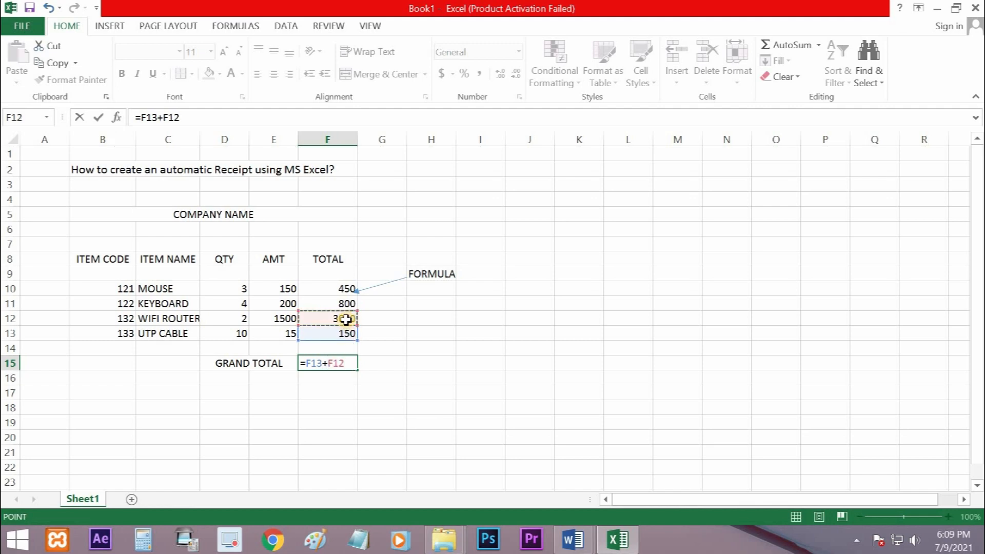
{"action": "type", "text": "+"}
{"action": "left_click", "coordinate": [345, 307]}
{"action": "type", "text": "+"}
{"action": "left_click", "coordinate": [340, 289]}
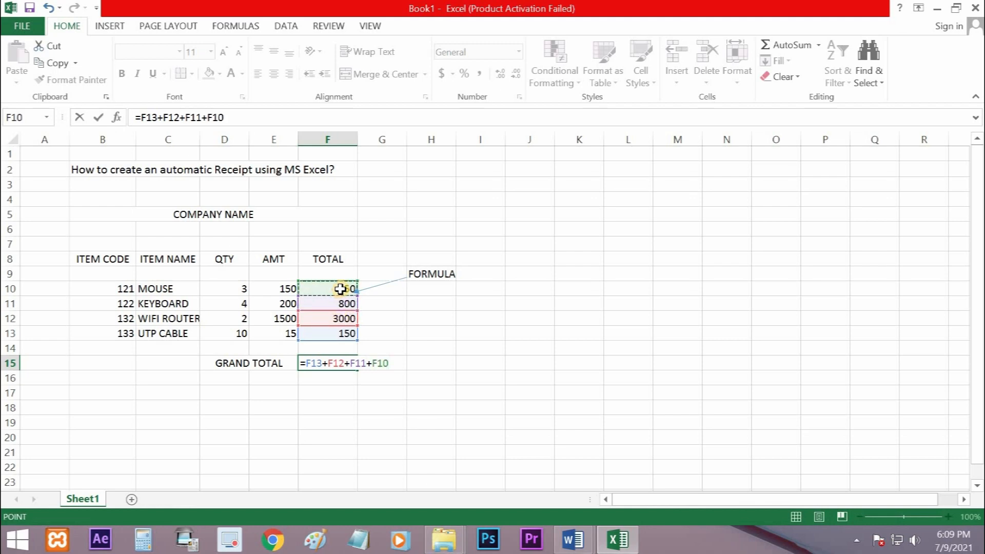
{"action": "key", "text": "Return"}
{"action": "left_click", "coordinate": [382, 378]}
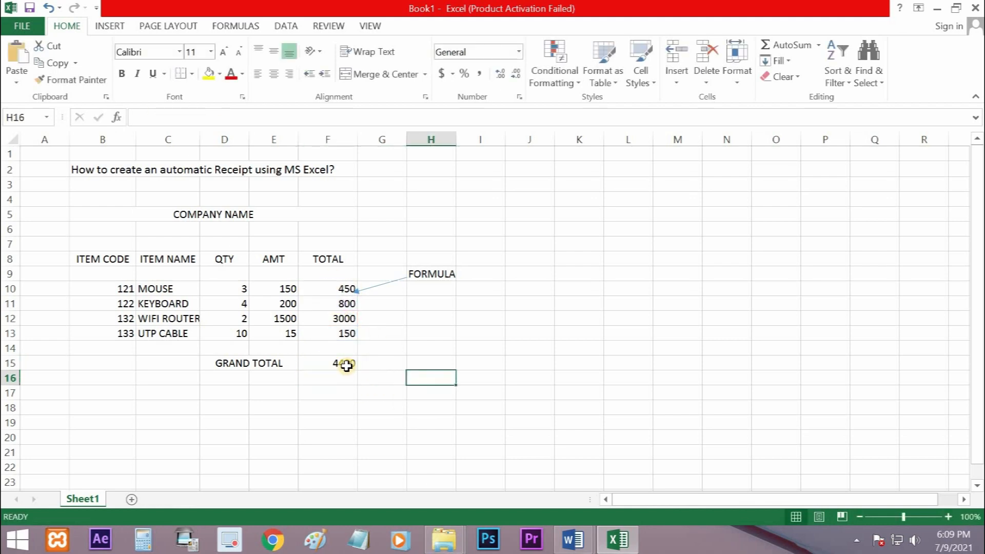
{"action": "left_click", "coordinate": [341, 363]}
{"action": "left_click", "coordinate": [428, 409]}
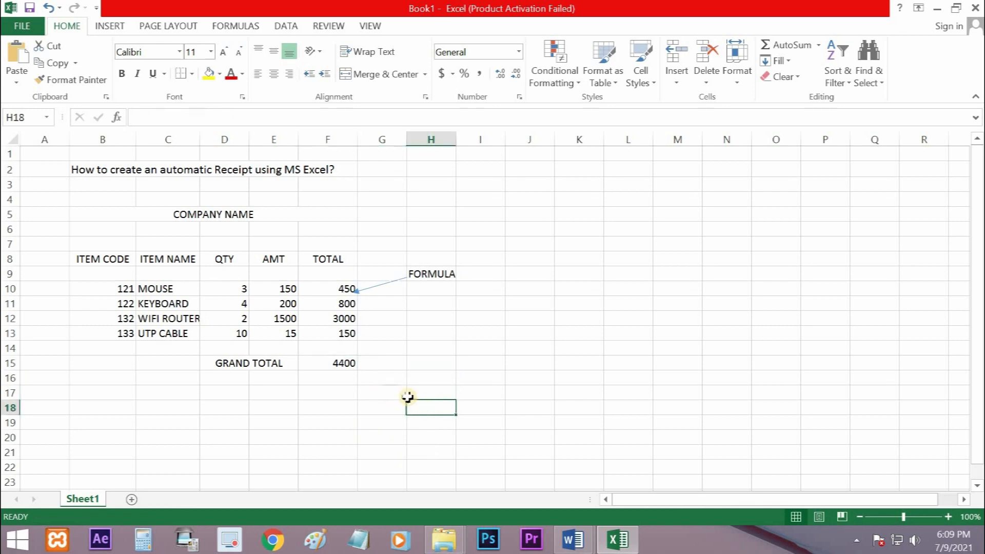
{"action": "left_click", "coordinate": [344, 365]}
{"action": "key", "text": "Delete"}
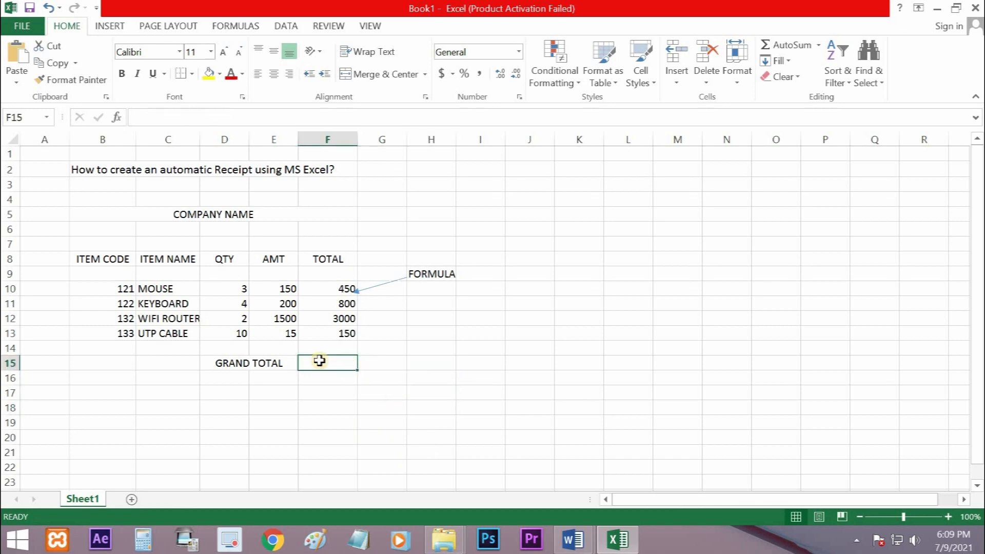
Sum the item totals F10:F13 with AutoSum and move the sum from F14 to the grand total cell F15
{"action": "left_click_drag", "start_coordinate": [345, 286], "coordinate": [344, 335]}
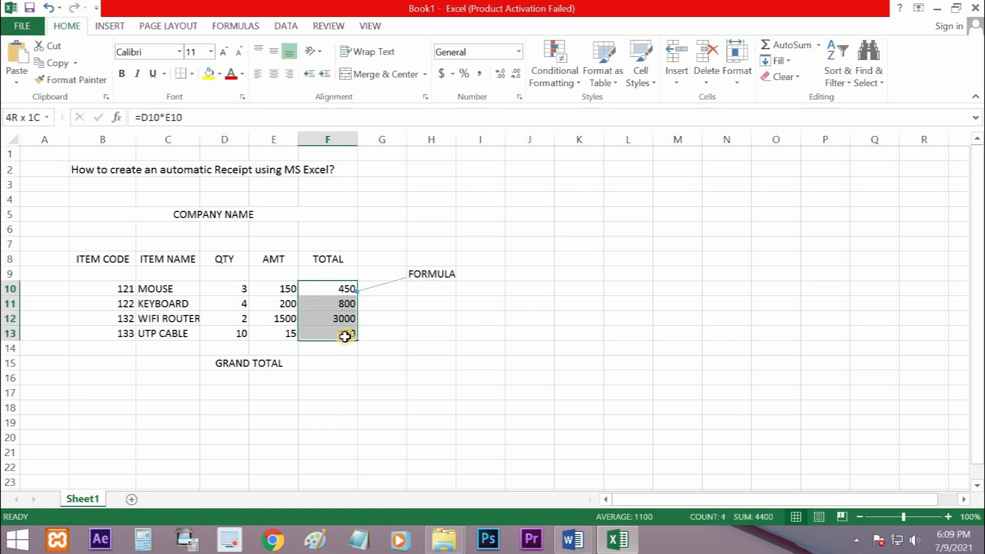
{"action": "left_click", "coordinate": [790, 47]}
{"action": "left_click", "coordinate": [425, 392]}
{"action": "left_click", "coordinate": [343, 349]}
{"action": "left_click_drag", "start_coordinate": [336, 361], "coordinate": [345, 377]}
{"action": "left_click", "coordinate": [453, 393]}
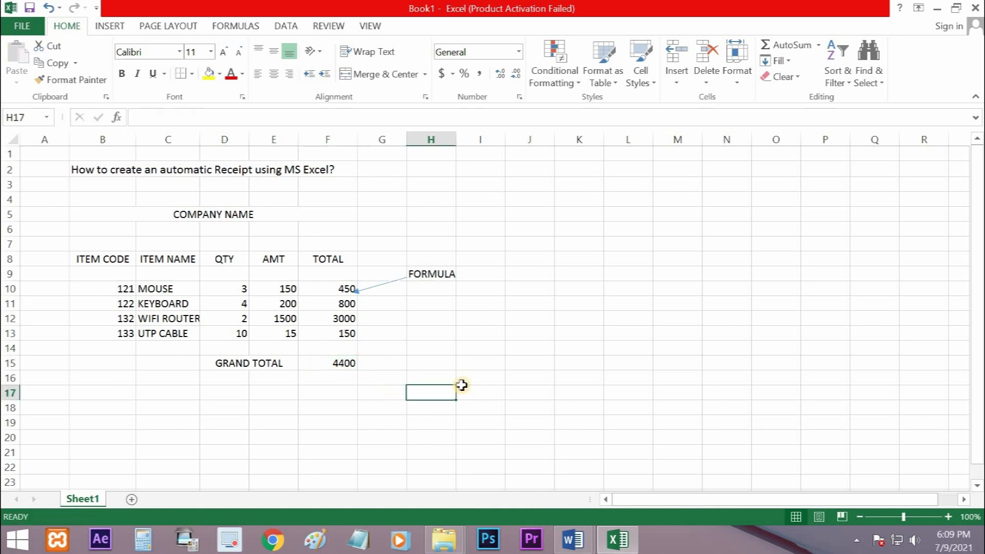
Apply All Borders to the receipt table in cells B8:F15
{"action": "mouse_move", "coordinate": [84, 259]}
{"action": "left_mouse_down"}
{"action": "mouse_move", "coordinate": [238, 324]}
{"action": "mouse_move", "coordinate": [325, 379]}
{"action": "mouse_move", "coordinate": [327, 362]}
{"action": "left_mouse_up"}
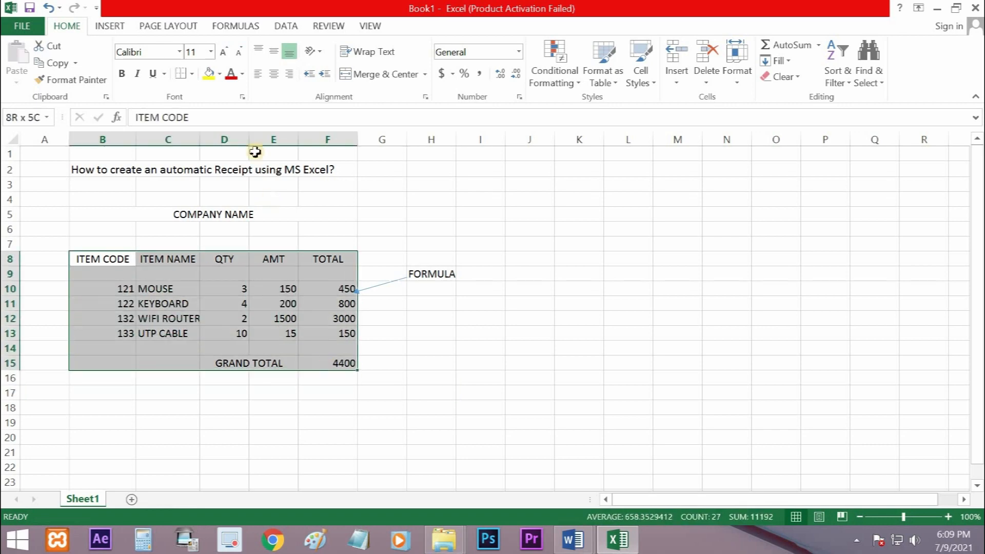
{"action": "left_click", "coordinate": [192, 73]}
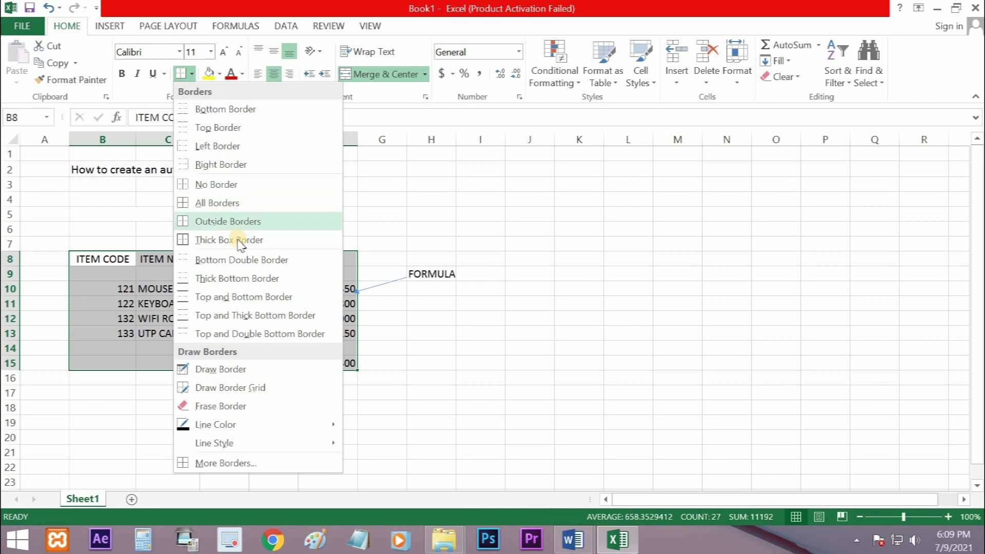
{"action": "left_click", "coordinate": [217, 203]}
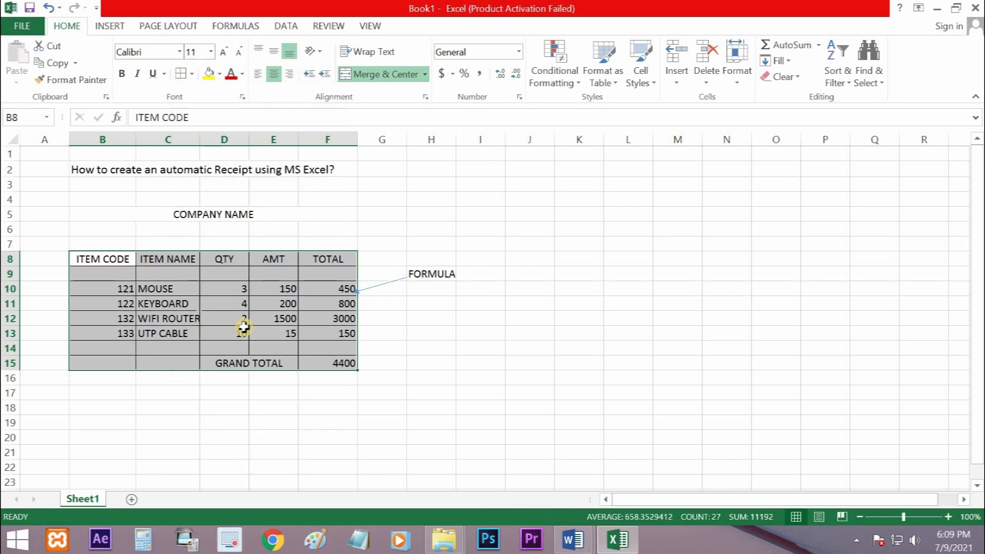
{"action": "left_click_drag", "start_coordinate": [244, 328], "coordinate": [243, 324]}
Add a thick box border around the receipt table B8:F15 and around its header row B8:F8
{"action": "left_click_drag", "start_coordinate": [103, 259], "coordinate": [326, 362]}
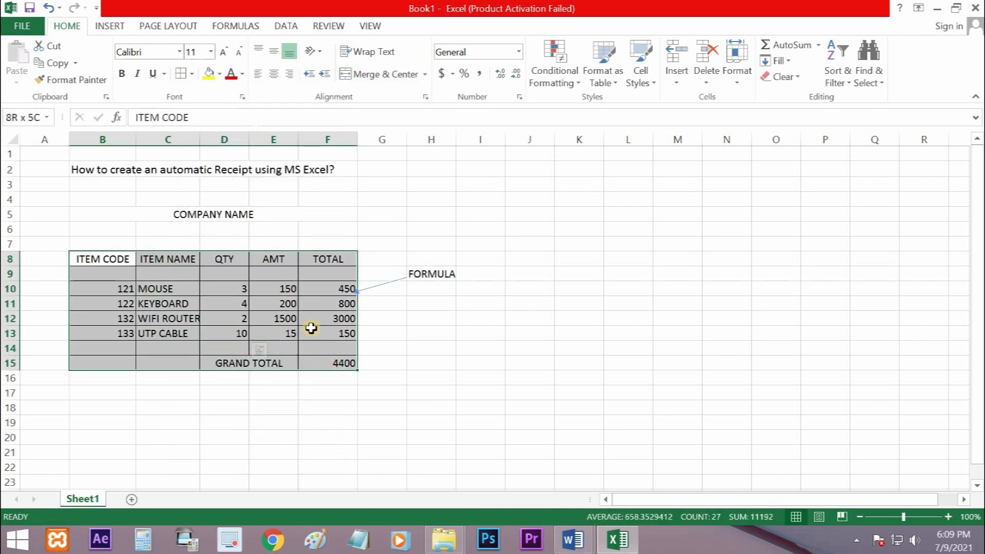
{"action": "left_click", "coordinate": [191, 73]}
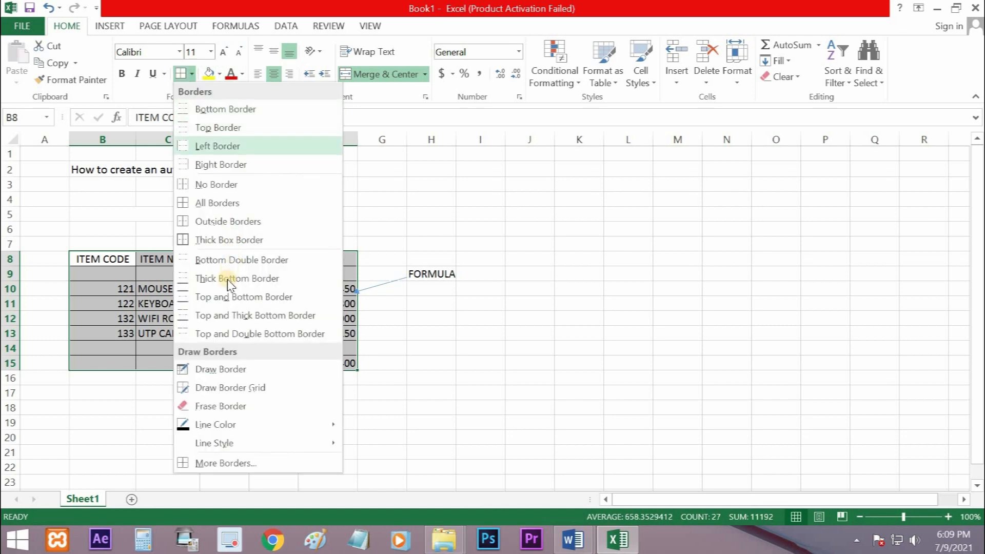
{"action": "left_click", "coordinate": [412, 355]}
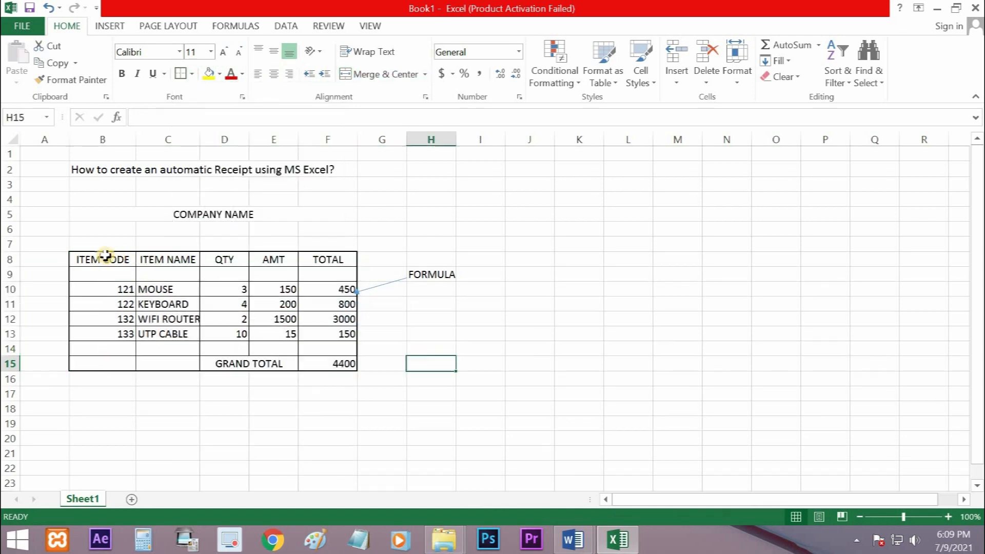
{"action": "left_click_drag", "start_coordinate": [103, 259], "coordinate": [328, 260]}
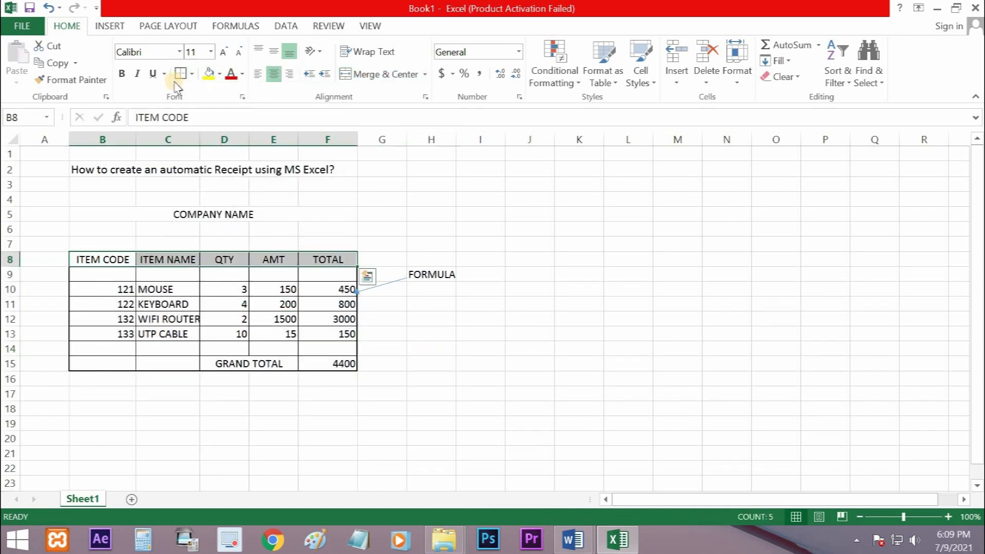
{"action": "left_click", "coordinate": [208, 334]}
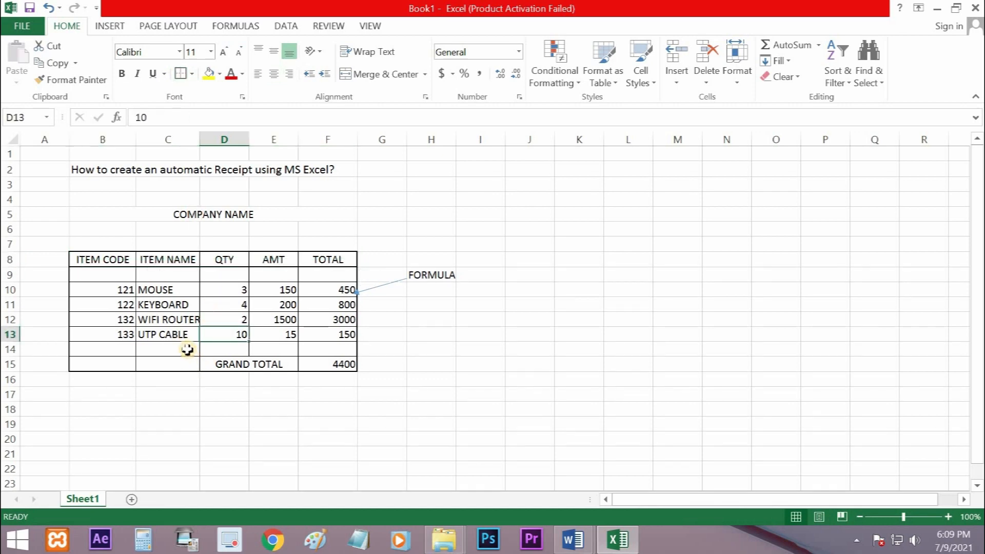
Add thick box borders around the quantity, amount and total cells D9:F14 and around D8:F14
{"action": "left_click_drag", "start_coordinate": [225, 283], "coordinate": [341, 350]}
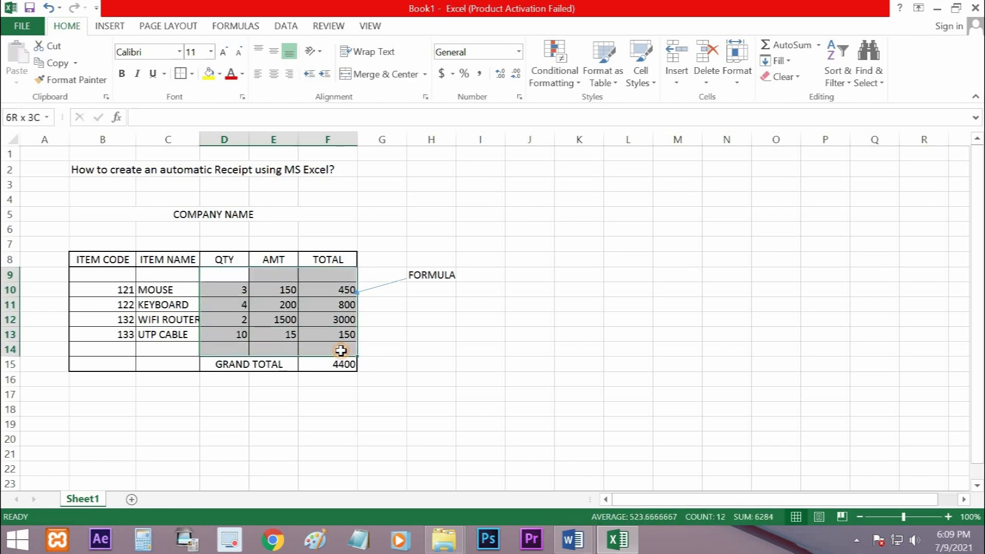
{"action": "left_click", "coordinate": [181, 77]}
{"action": "left_click", "coordinate": [433, 335]}
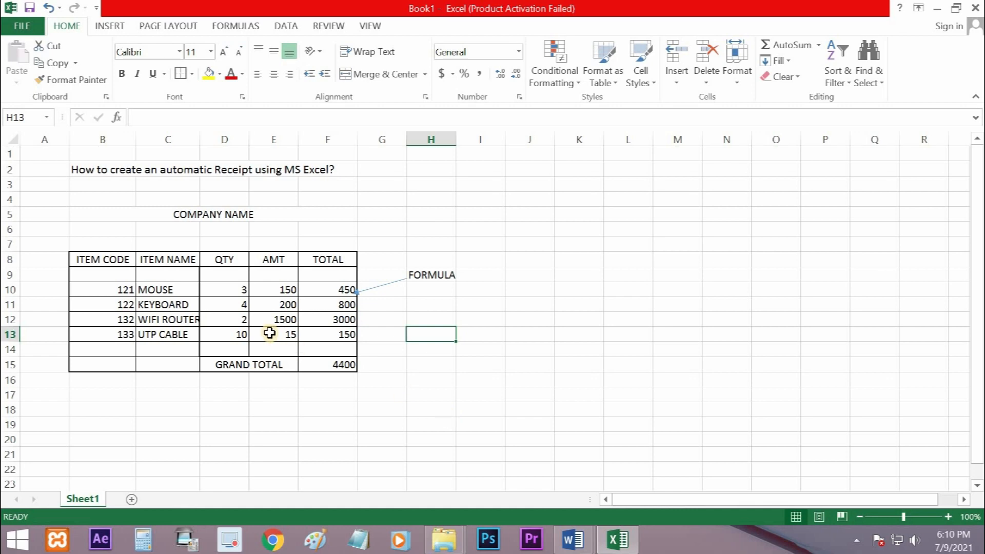
{"action": "left_click_drag", "start_coordinate": [212, 258], "coordinate": [346, 347]}
{"action": "left_click", "coordinate": [180, 78]}
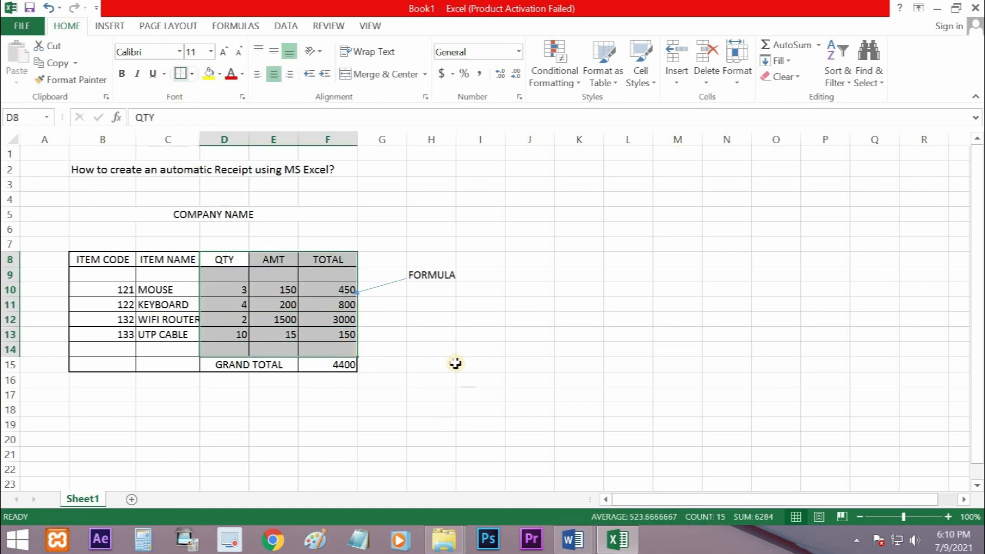
{"action": "left_click", "coordinate": [458, 391]}
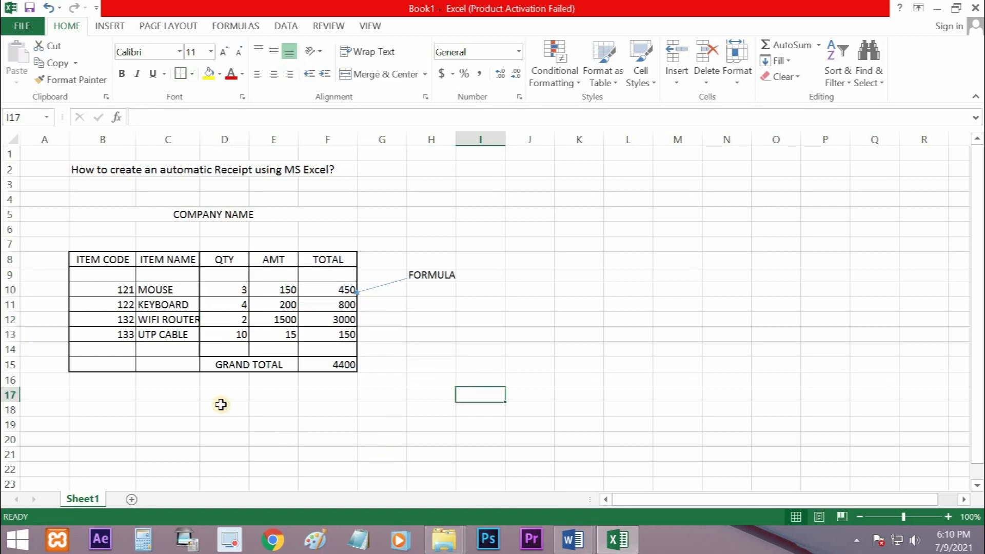